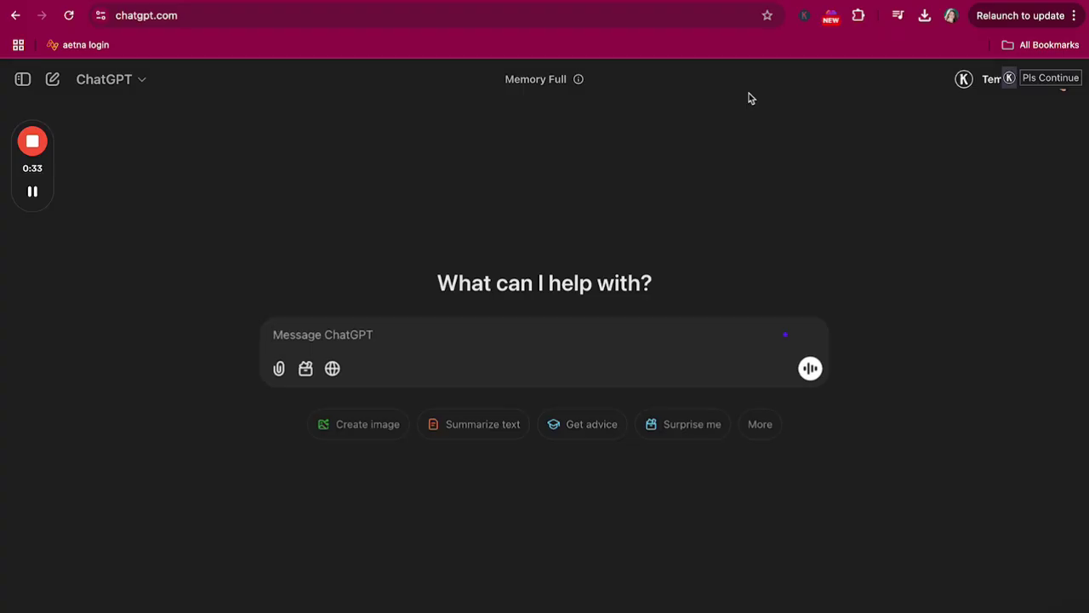
Send 'Give me a 3 day meal plan for lactose intolerance', fixing 'intolerance' via spelling suggestions.
text(Give me a 3 day meal plan for)
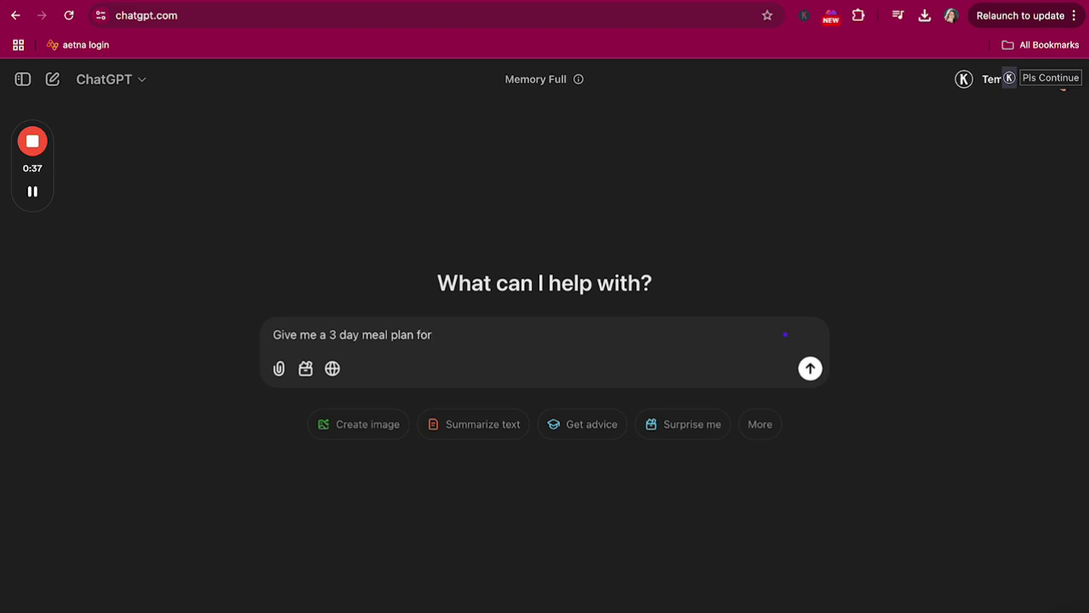
text(tose intolderance)
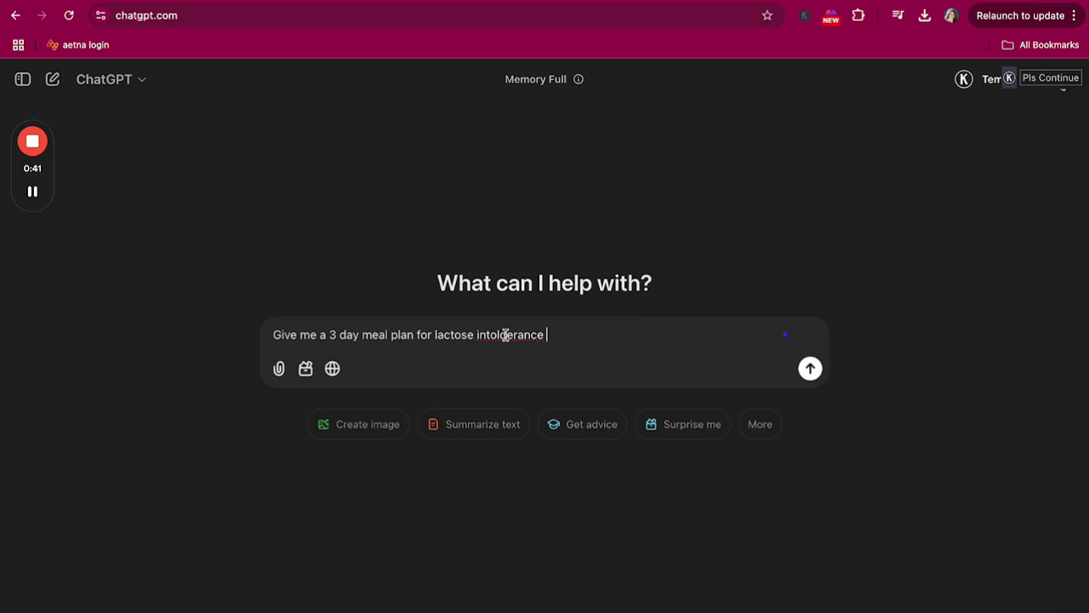
right_click(505, 335)
click(549, 242)
key(Return)
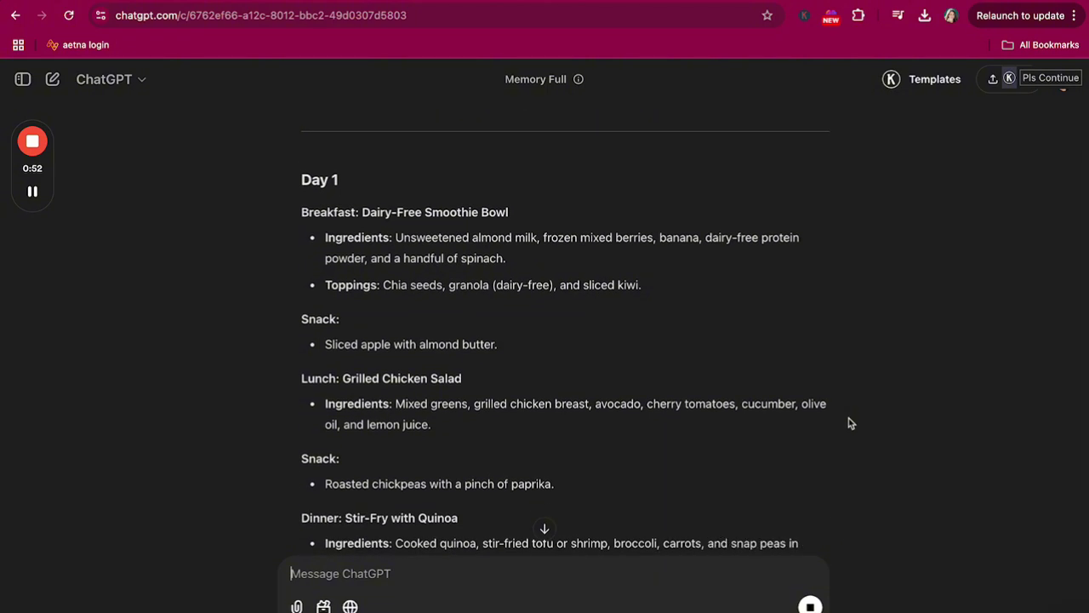
Request a gluten-free, low-FODMAP 2-day meal plan, then draft a follow-up asking for calorie and no-calorie versions.
text(great now)
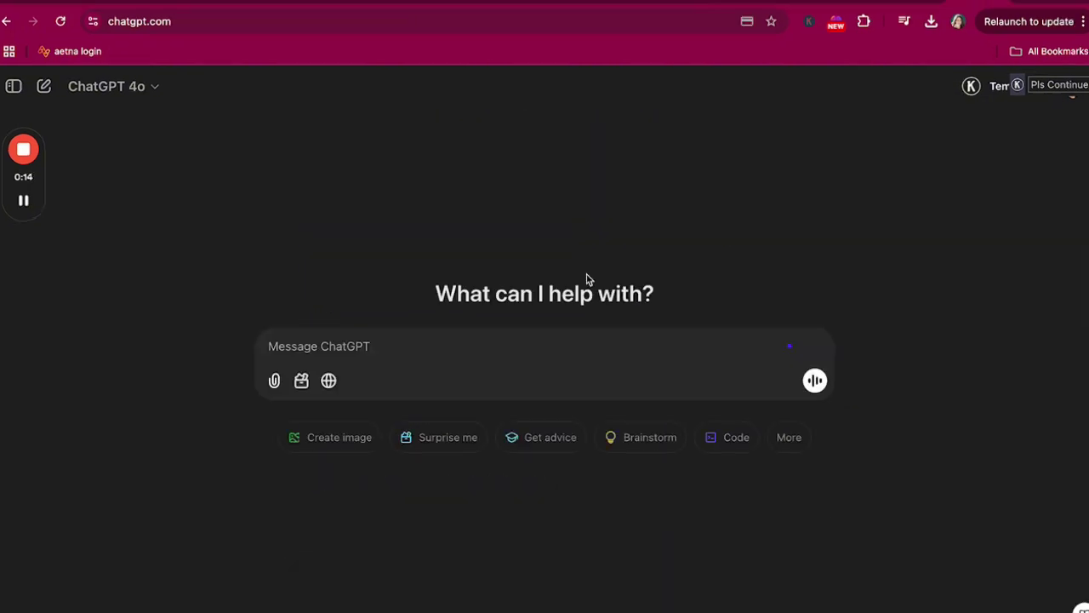
click(491, 360)
text(give me)
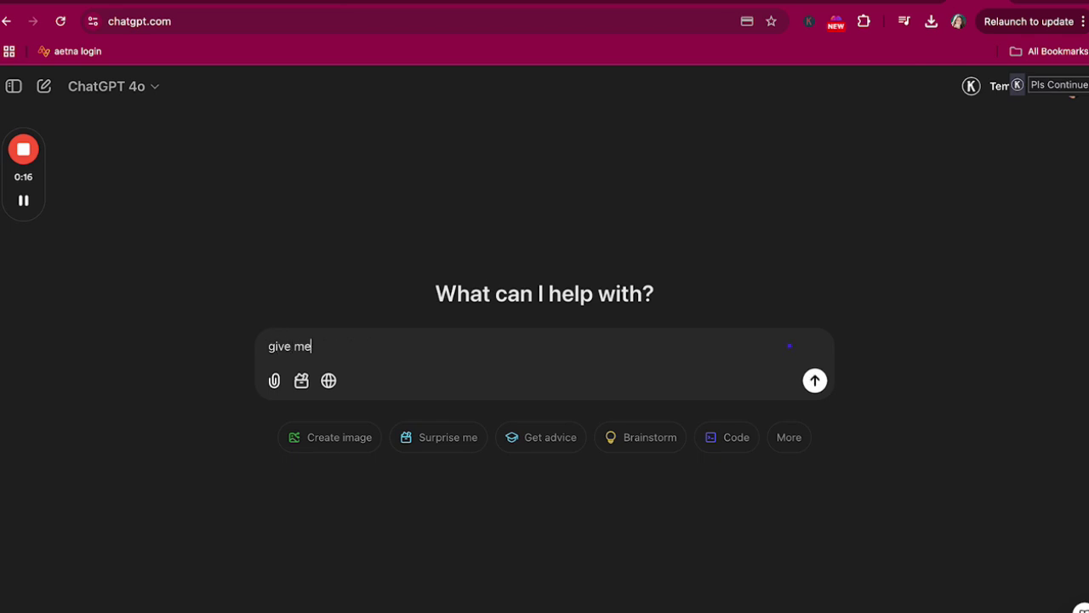
text( a gluten free and l)
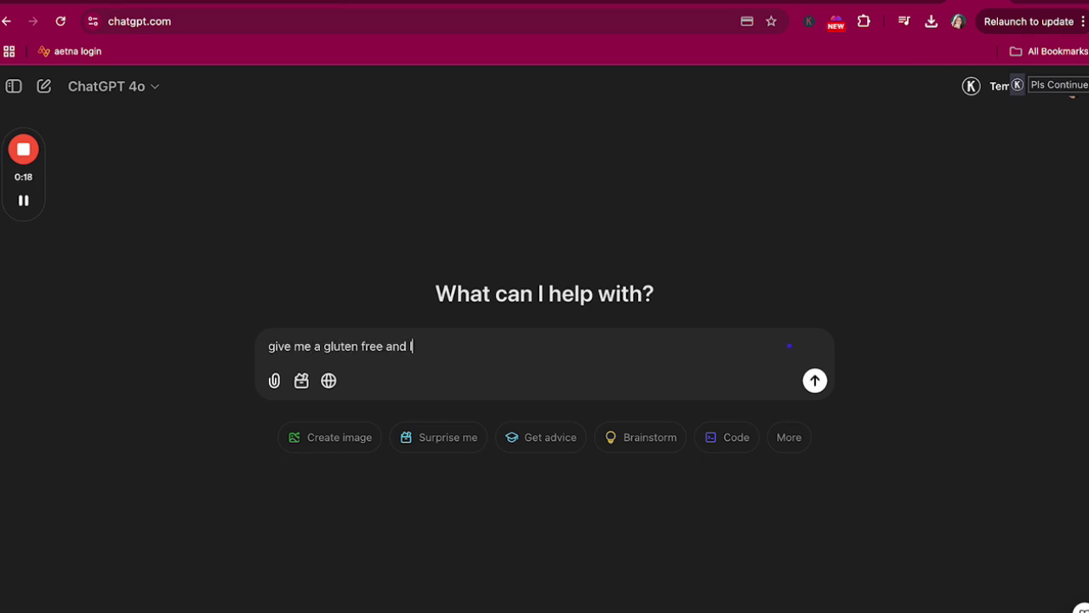
text(ow fodmea)
key(BackSpace)
key(BackSpace)
text(ap meal plan for)
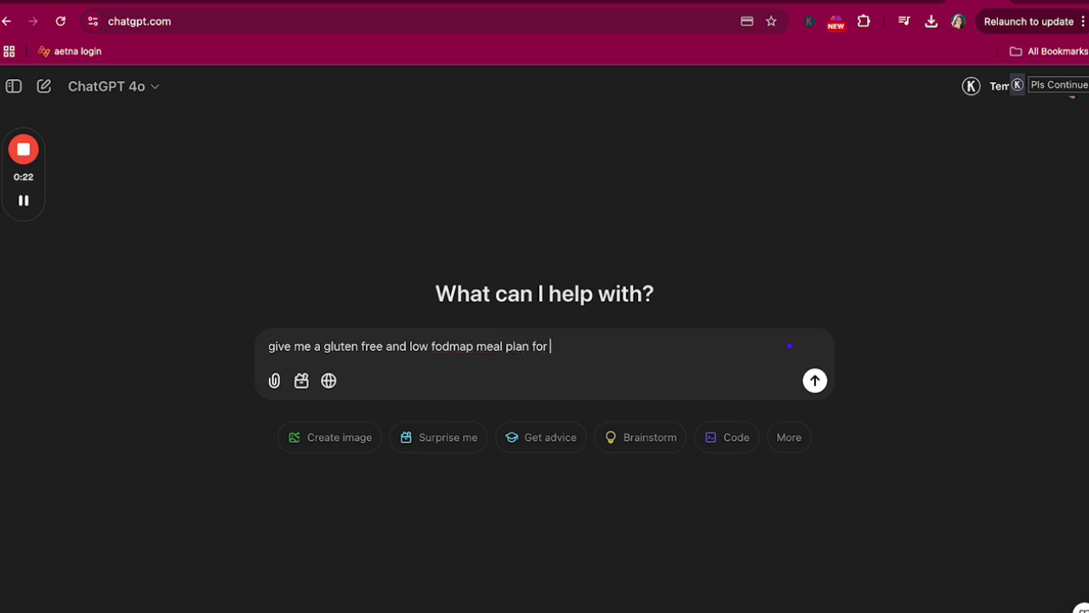
text( 2 days)
key(Return)
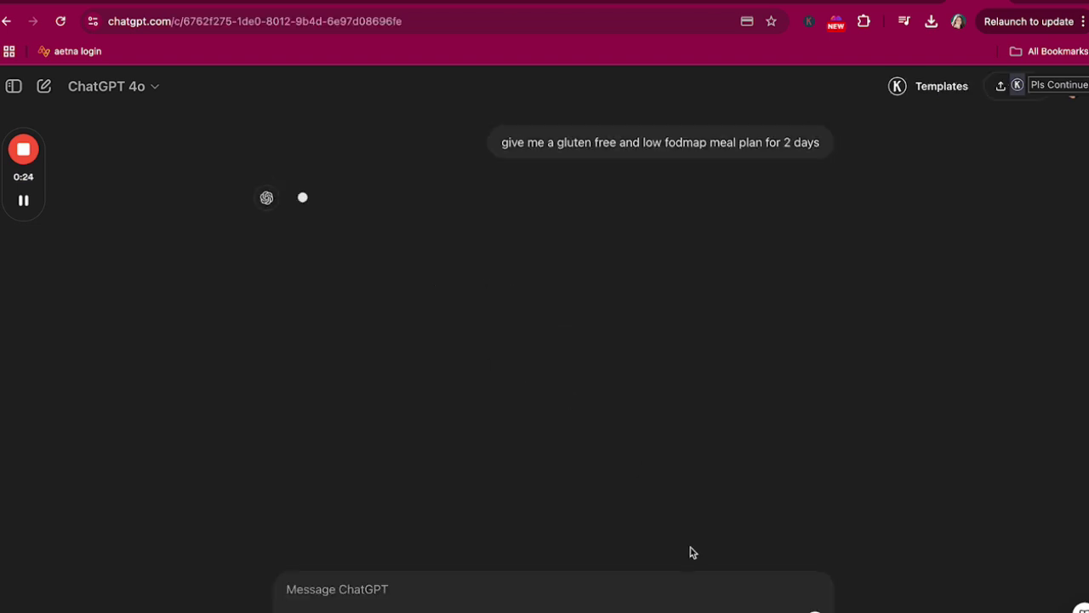
text(make)
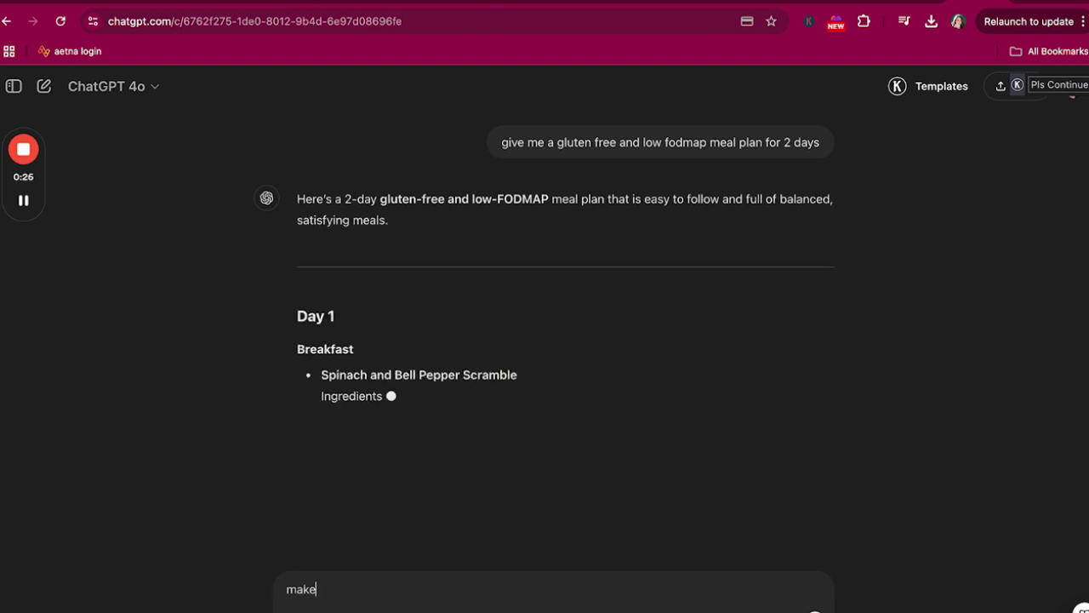
text( th)
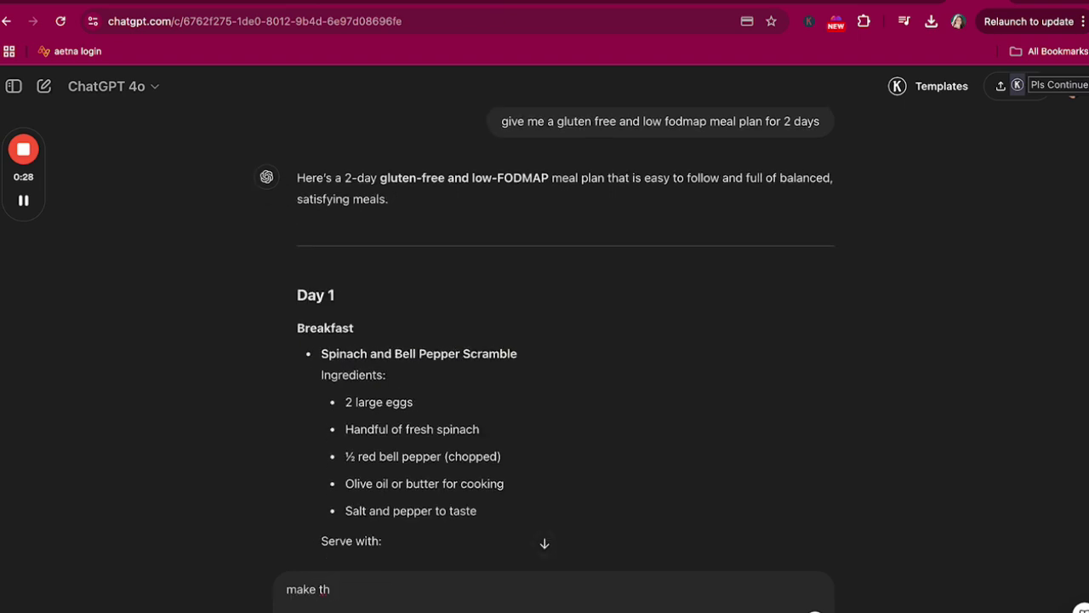
text(is meal plan more)
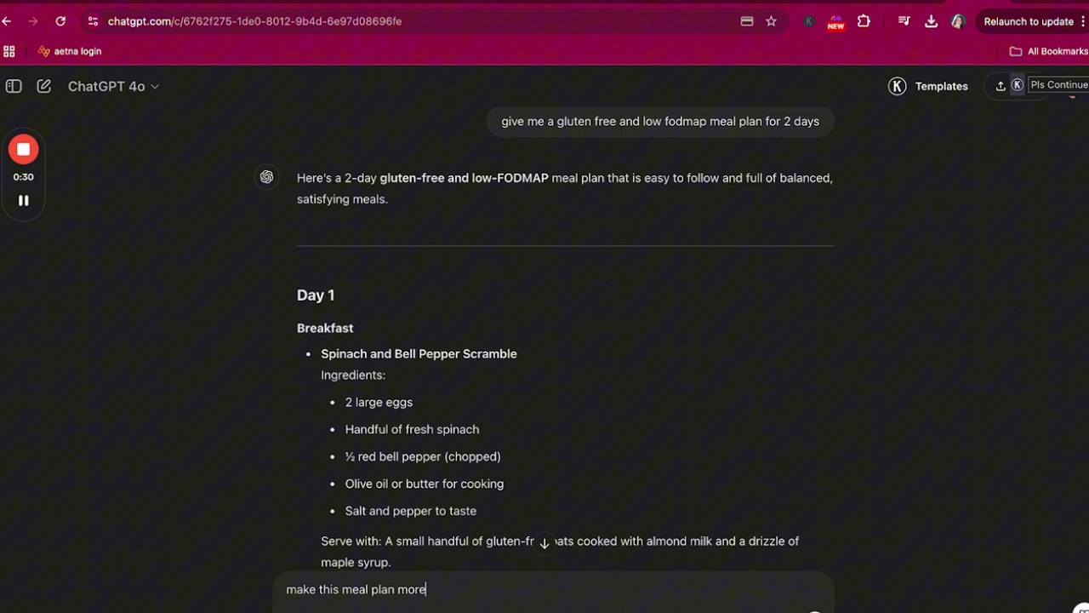
text( flexible. show tw)
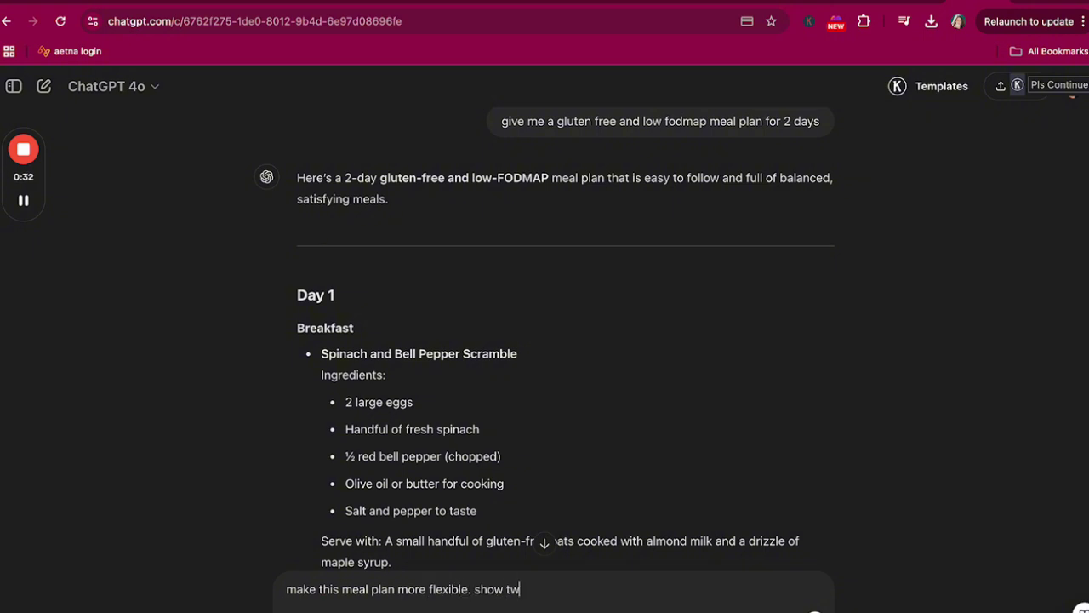
text(o versions of calories a)
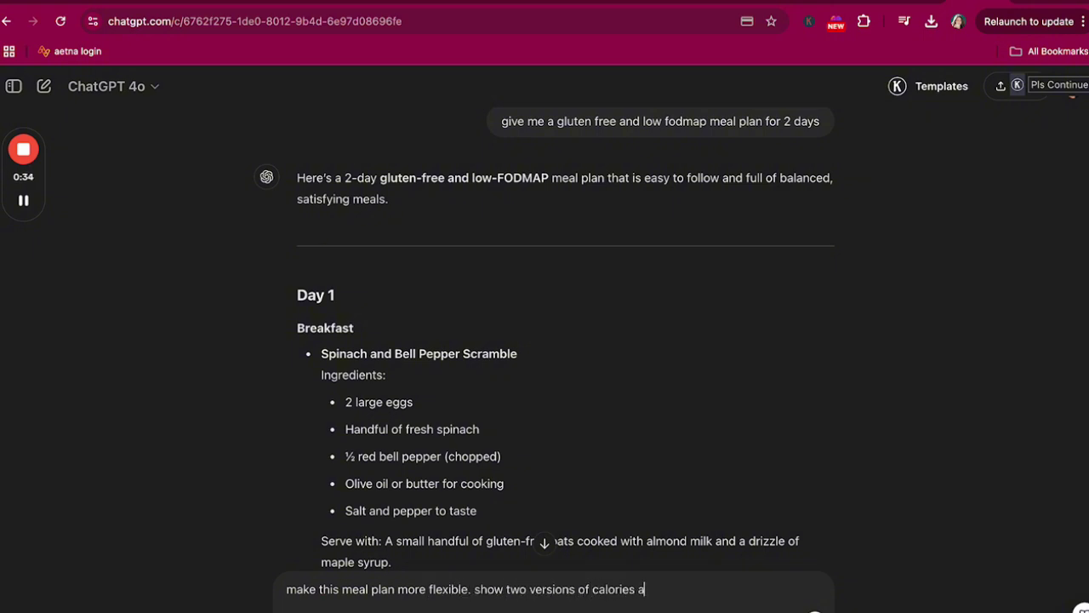
text(nd no calories.)
Scroll through the streaming low-FODMAP plan from Day 1 lunch and salmon dinner to Day 2 snack.
scroll(815, 565, down, 1)
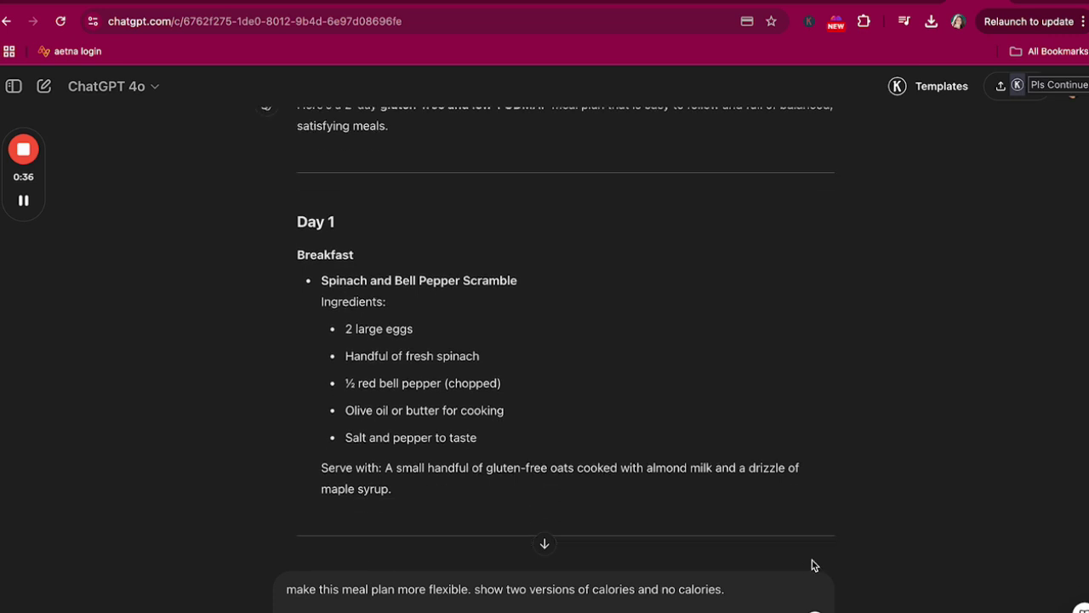
scroll(815, 565, down, 4)
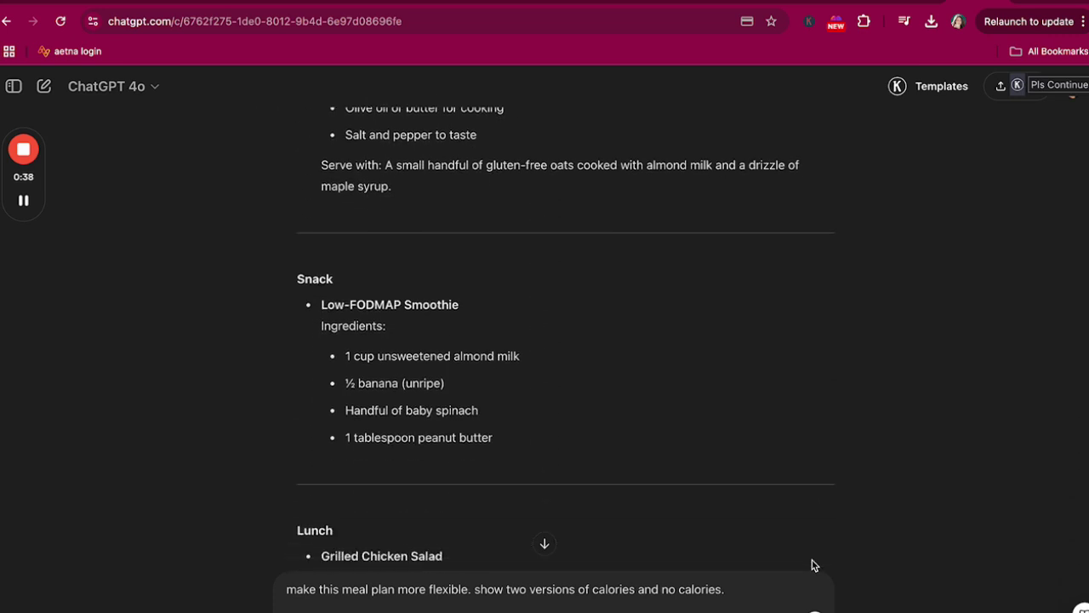
scroll(814, 565, down, 3)
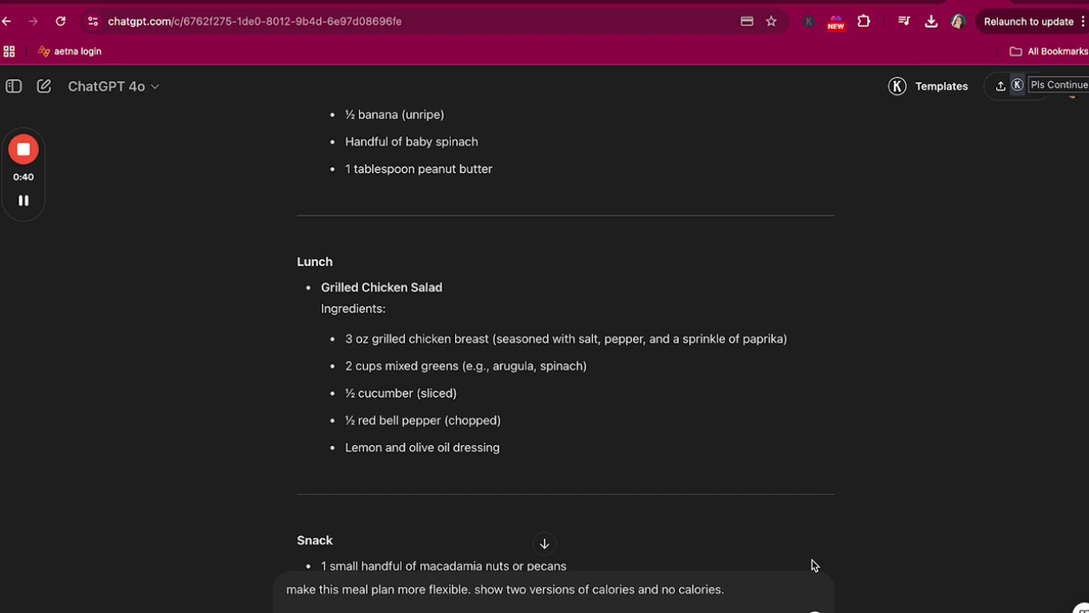
scroll(813, 565, down, 3)
scroll(813, 565, down, 1)
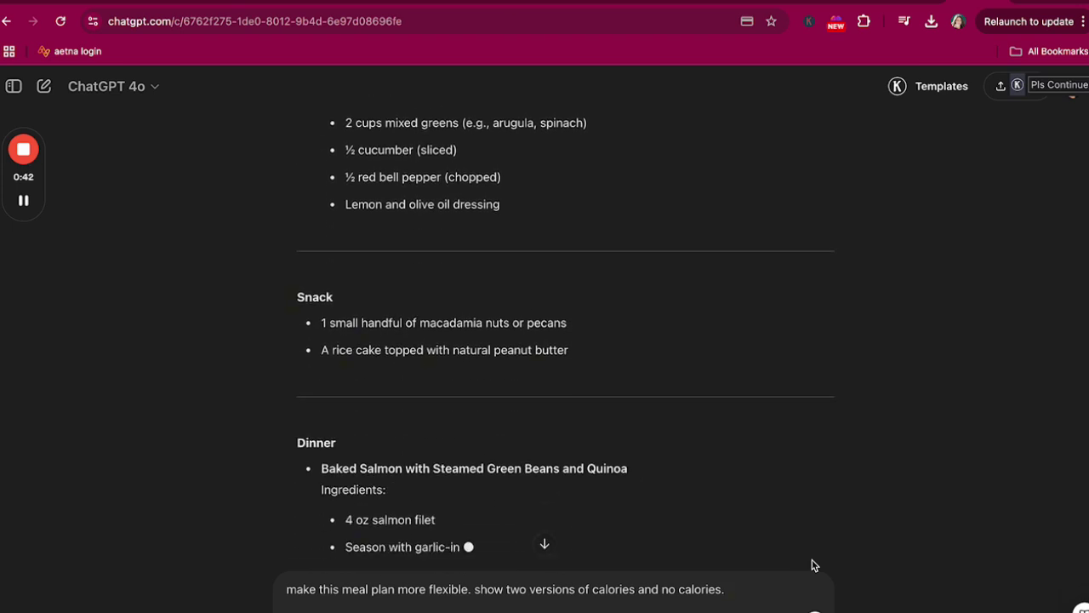
scroll(812, 565, down, 3)
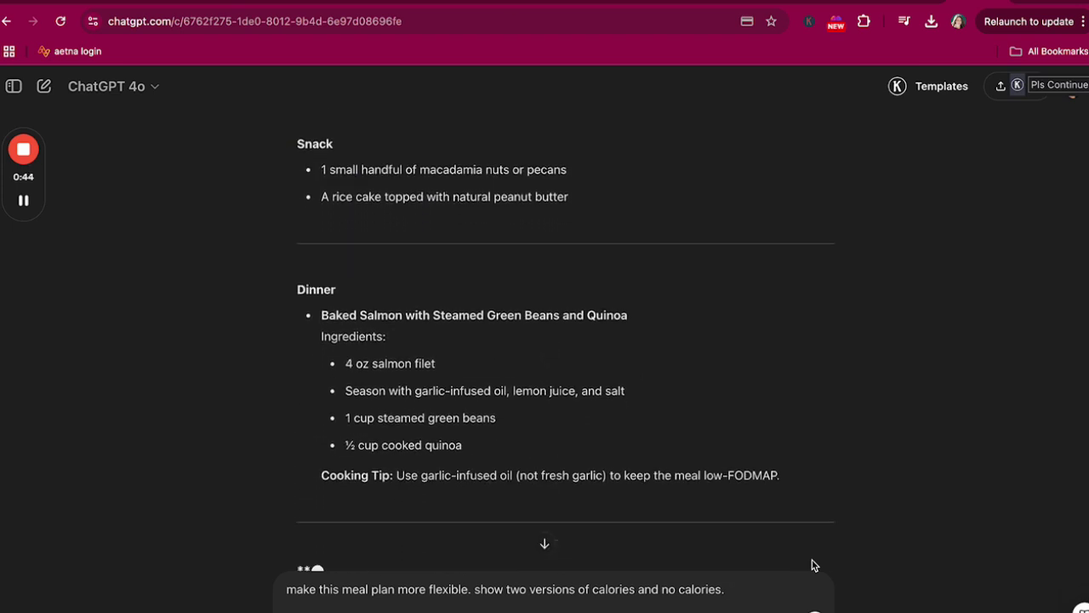
scroll(813, 565, down, 2)
scroll(811, 560, down, 1)
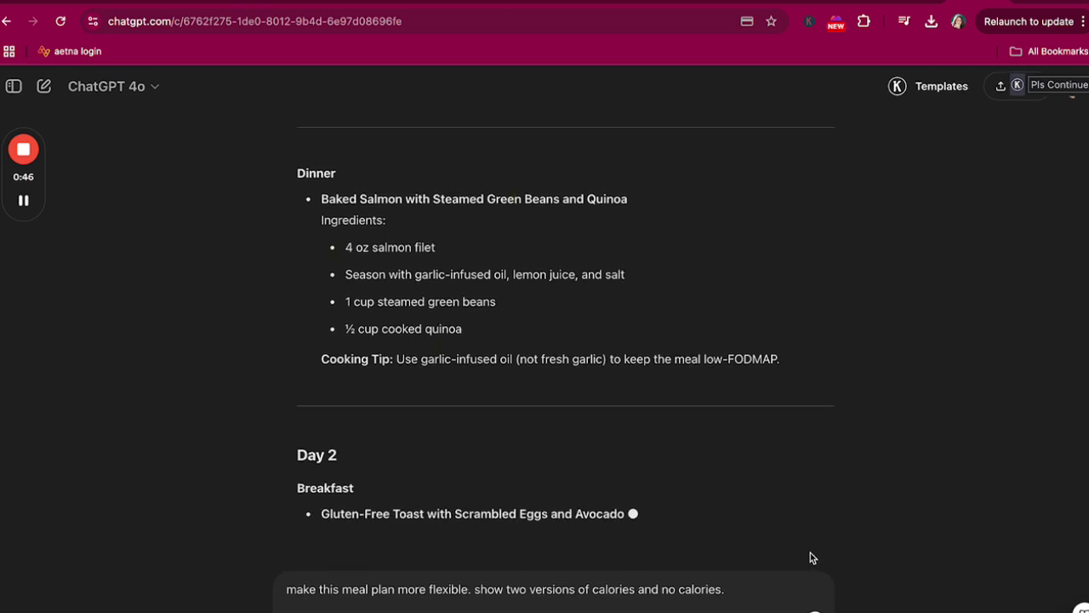
scroll(810, 553, down, 2)
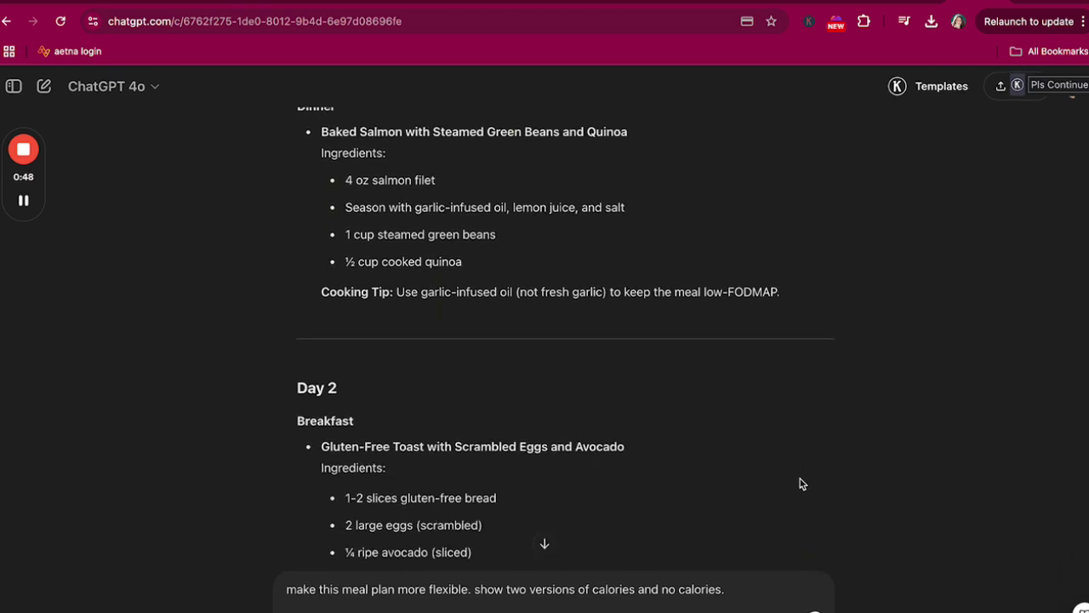
scroll(800, 483, down, 5)
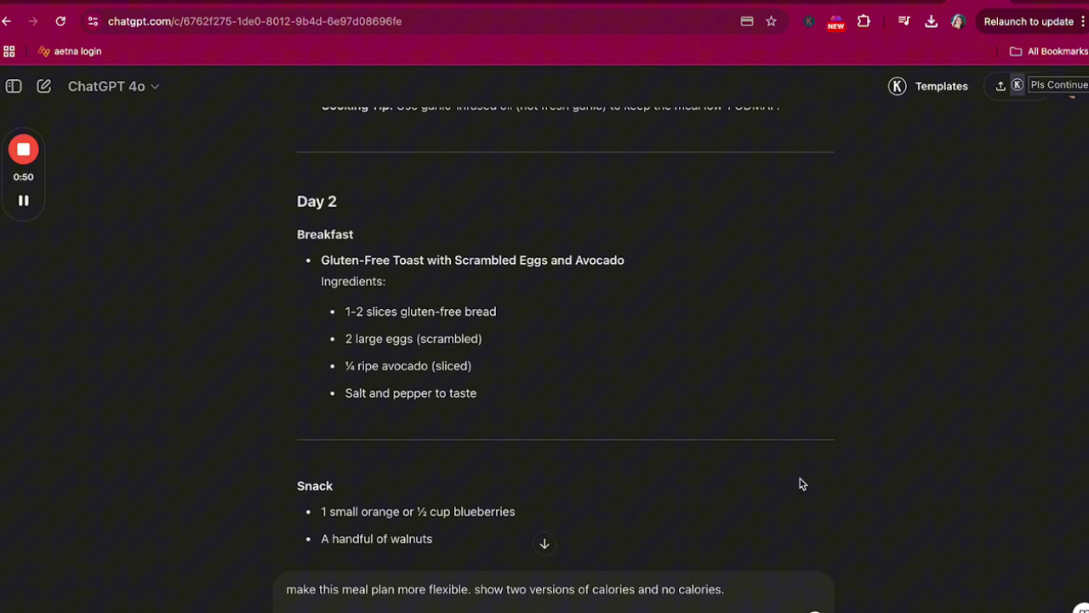
scroll(800, 483, down, 4)
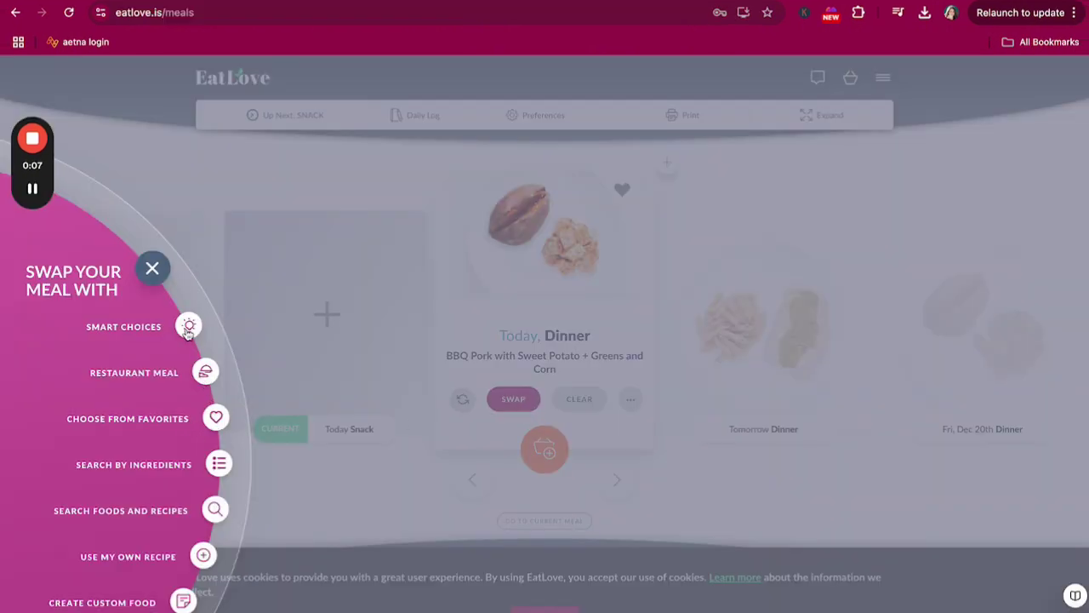
Look over EatLove's Create Custom Food form and cancel it without saving.
click(177, 601)
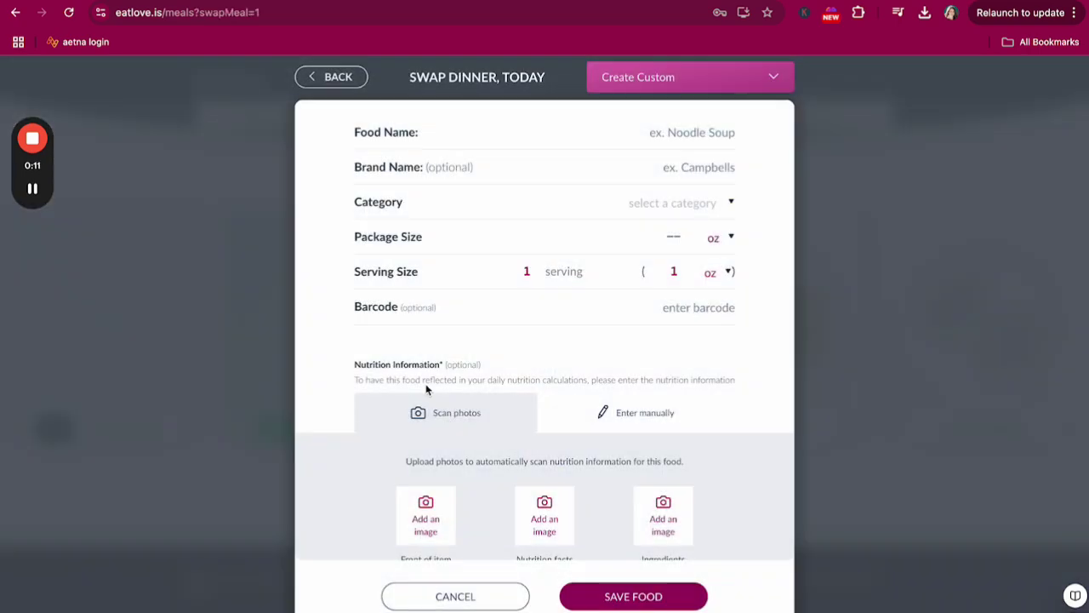
scroll(428, 388, down, 1)
scroll(427, 387, down, 3)
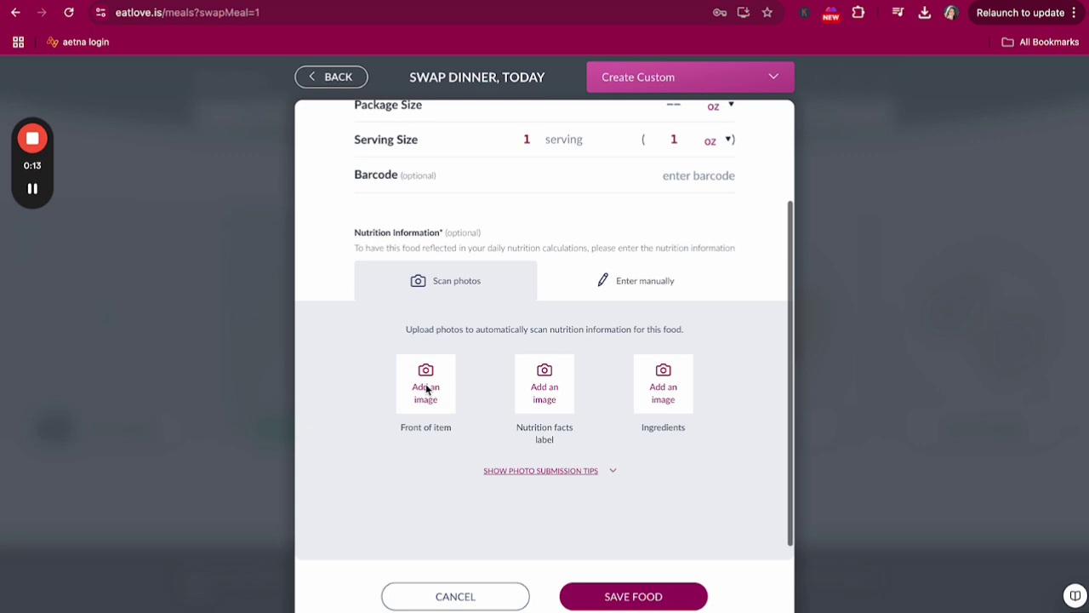
scroll(427, 389, up, 4)
click(431, 596)
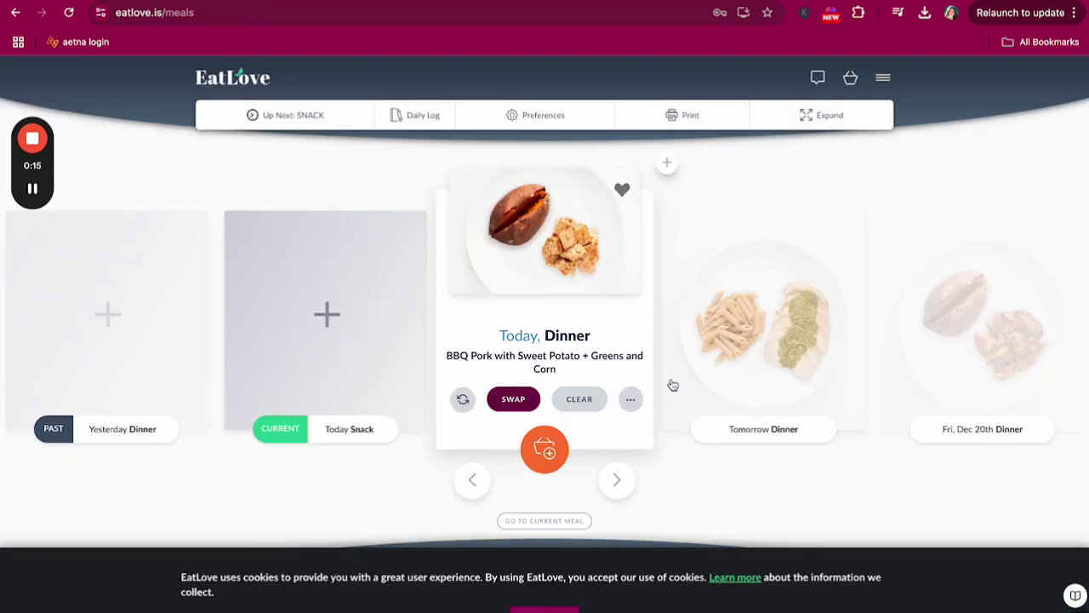
View the clearing options for tomorrow's Pesto Chicken Penne dinner.
click(741, 359)
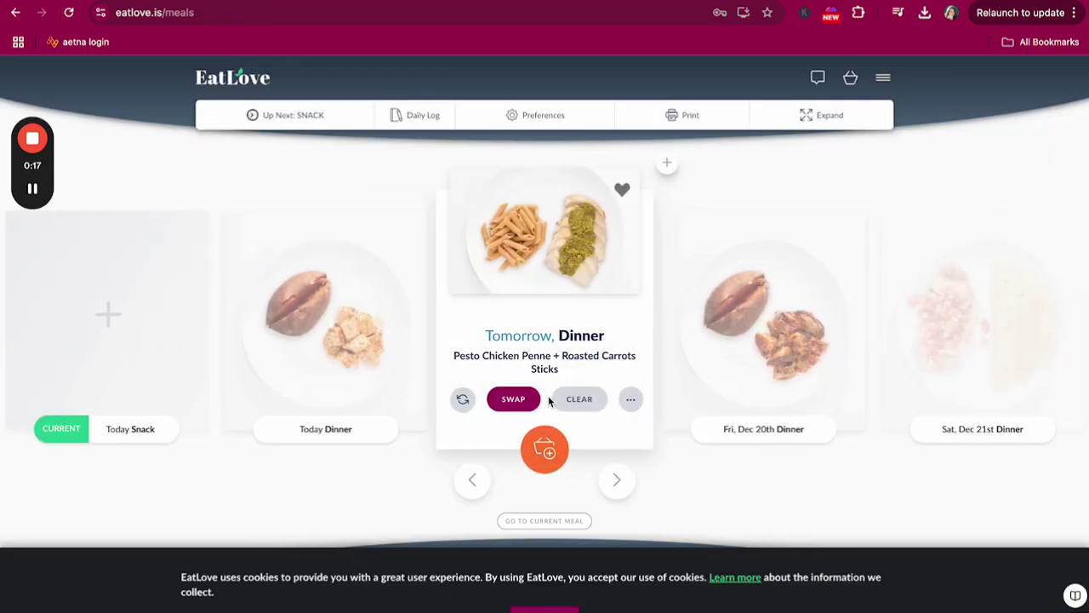
click(582, 400)
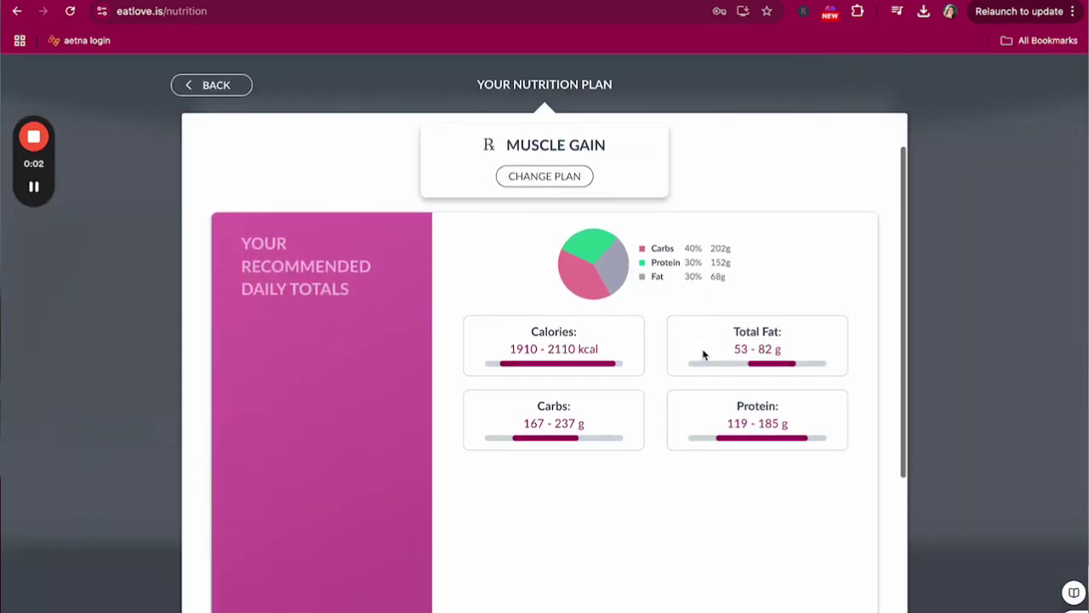
scroll(703, 354, up, 1)
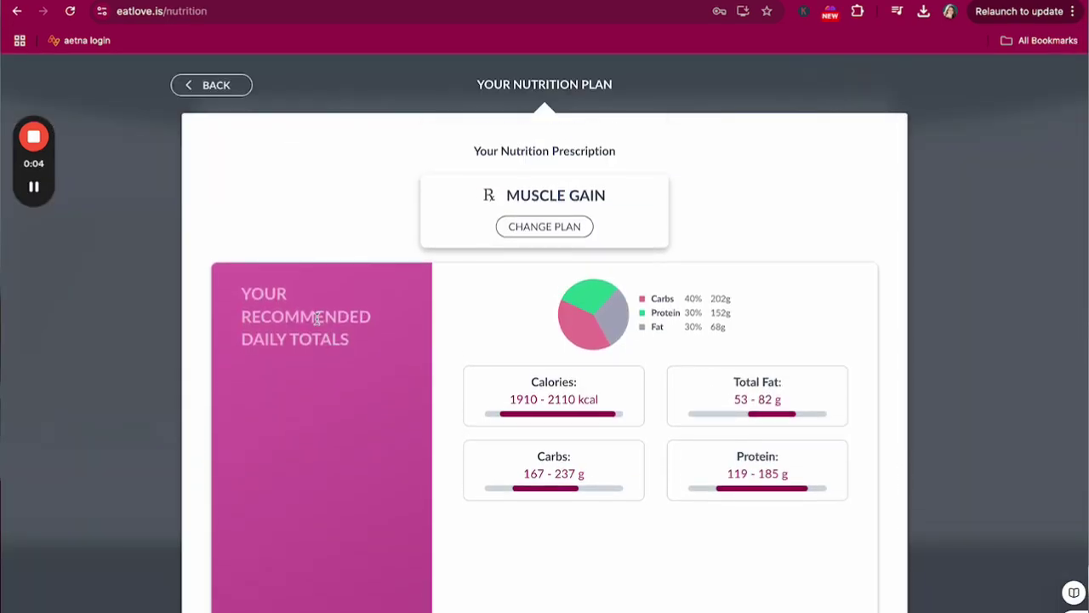
Review the Change Plan nutrition form, return to the meal planner, and open Meal Preferences.
click(573, 230)
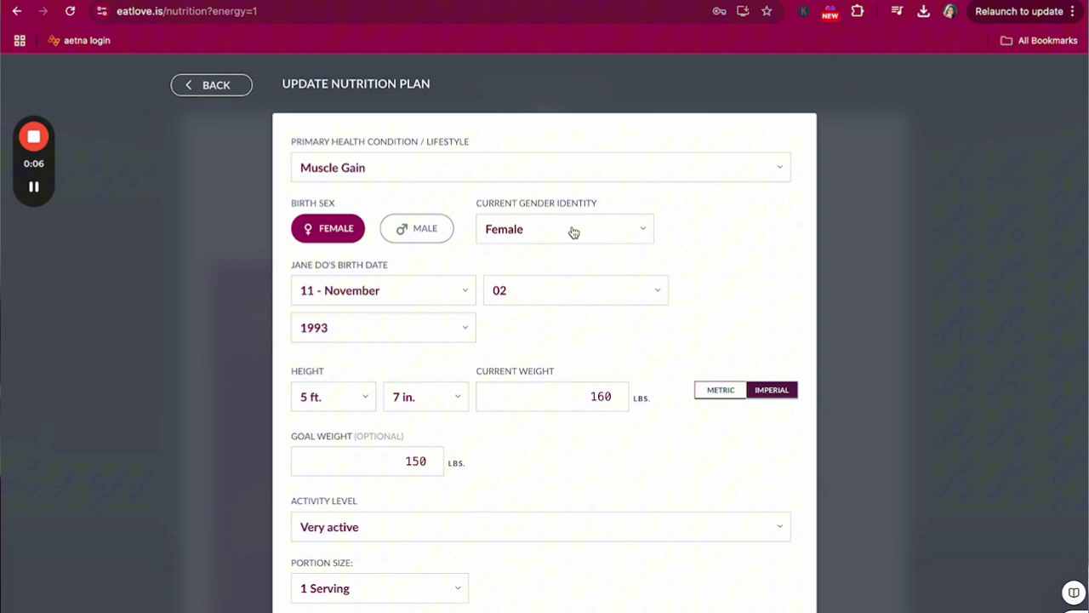
scroll(601, 297, down, 1)
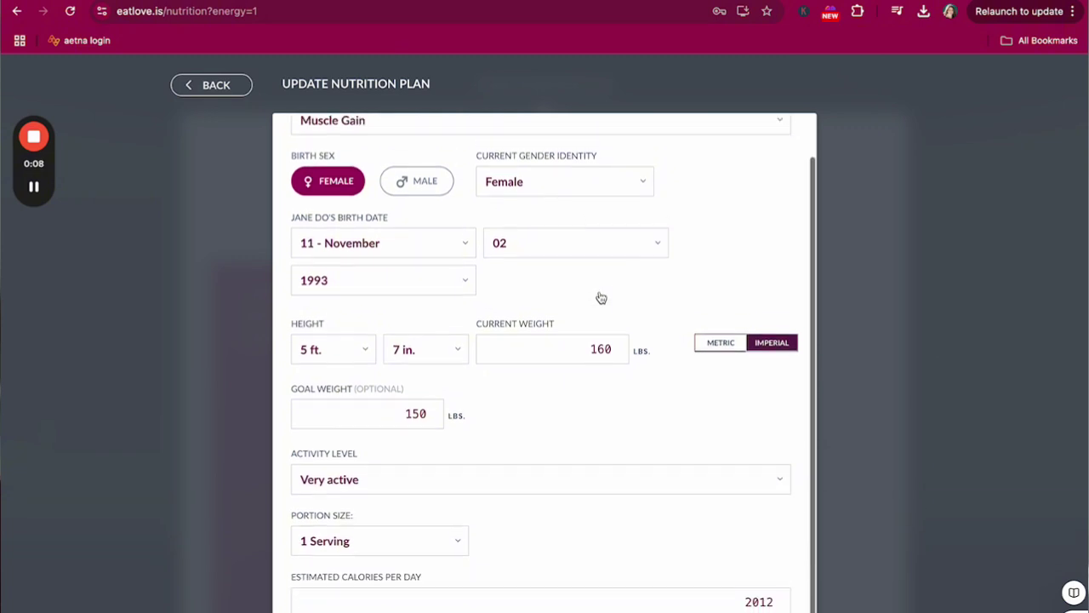
scroll(600, 297, up, 1)
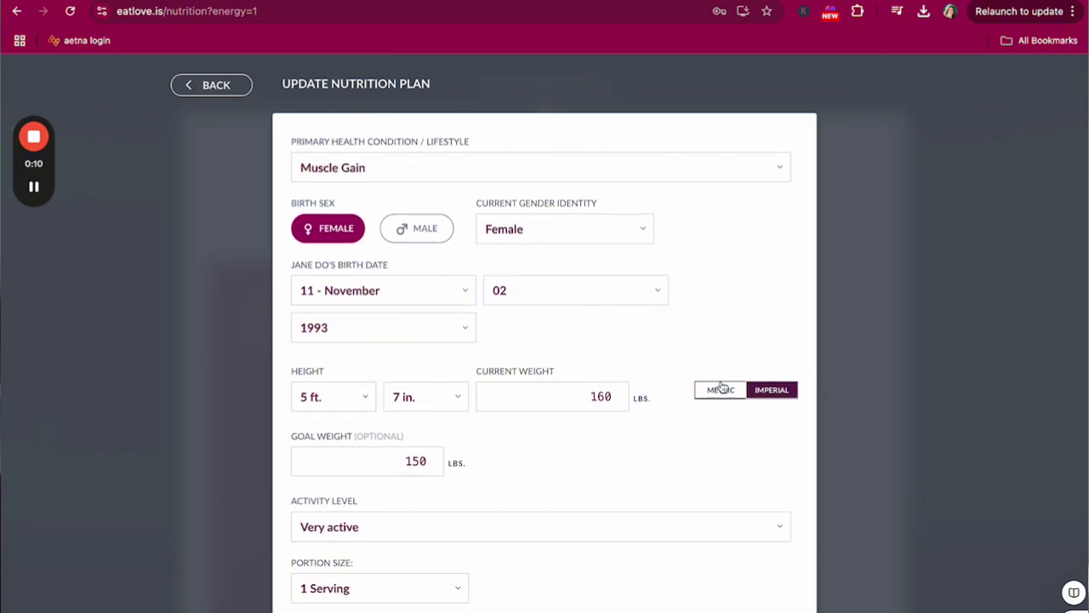
click(214, 85)
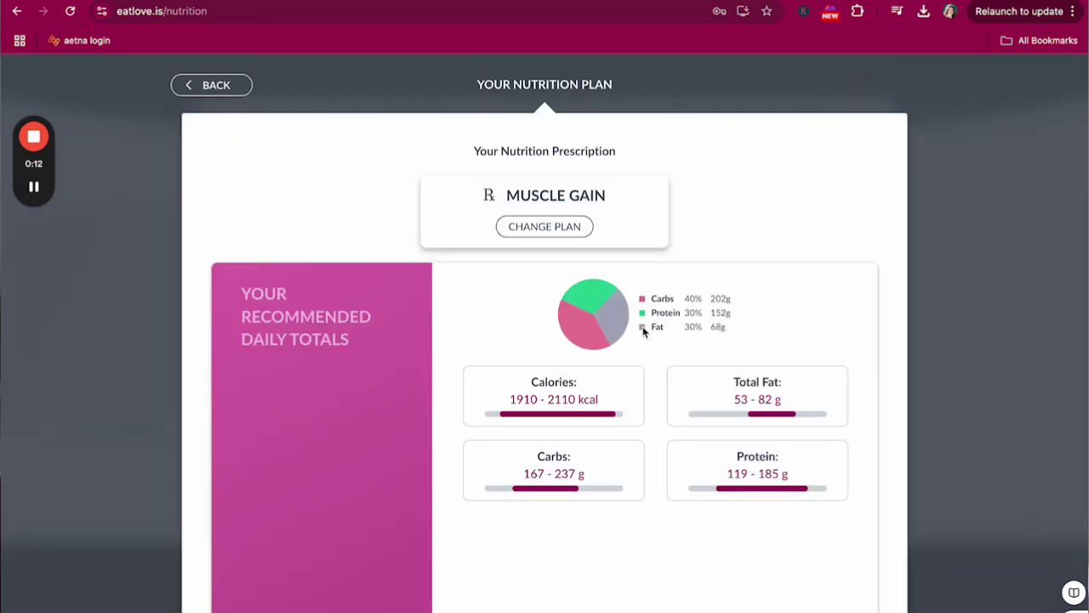
scroll(613, 338, down, 3)
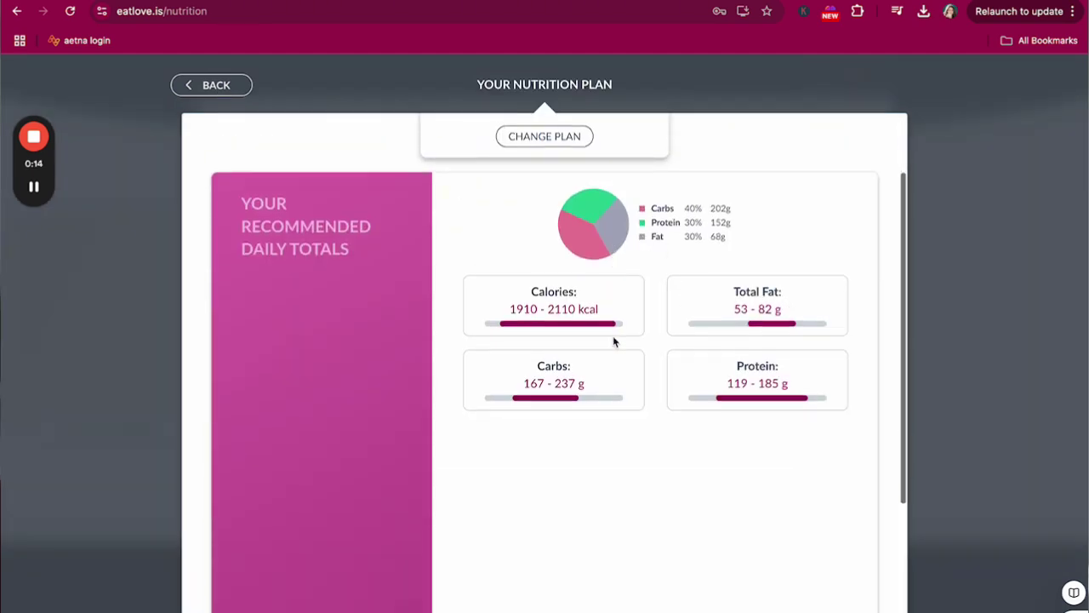
scroll(613, 340, down, 2)
scroll(233, 247, up, 4)
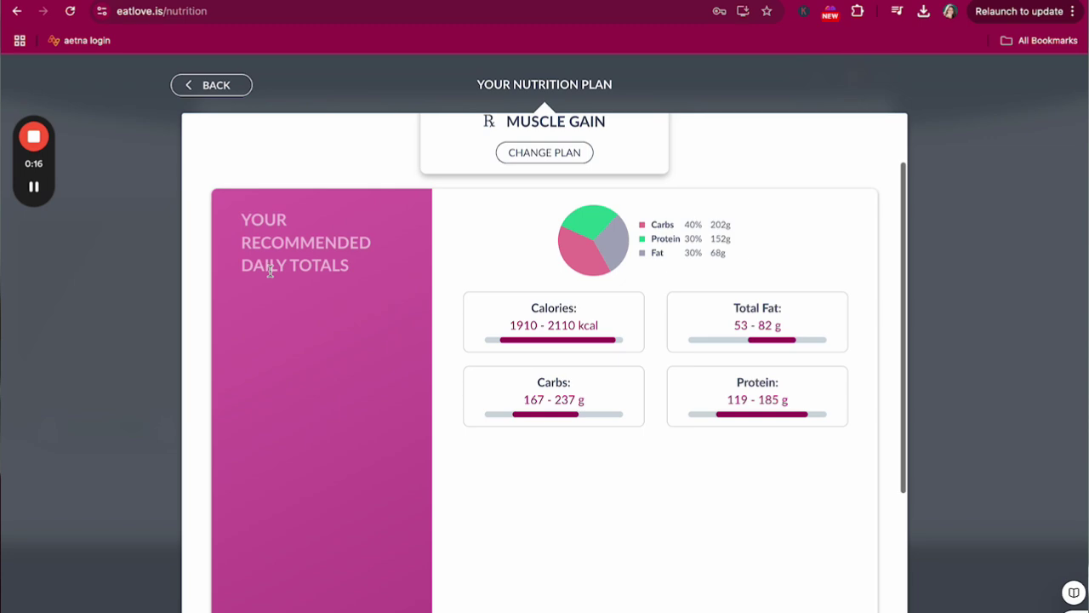
click(231, 87)
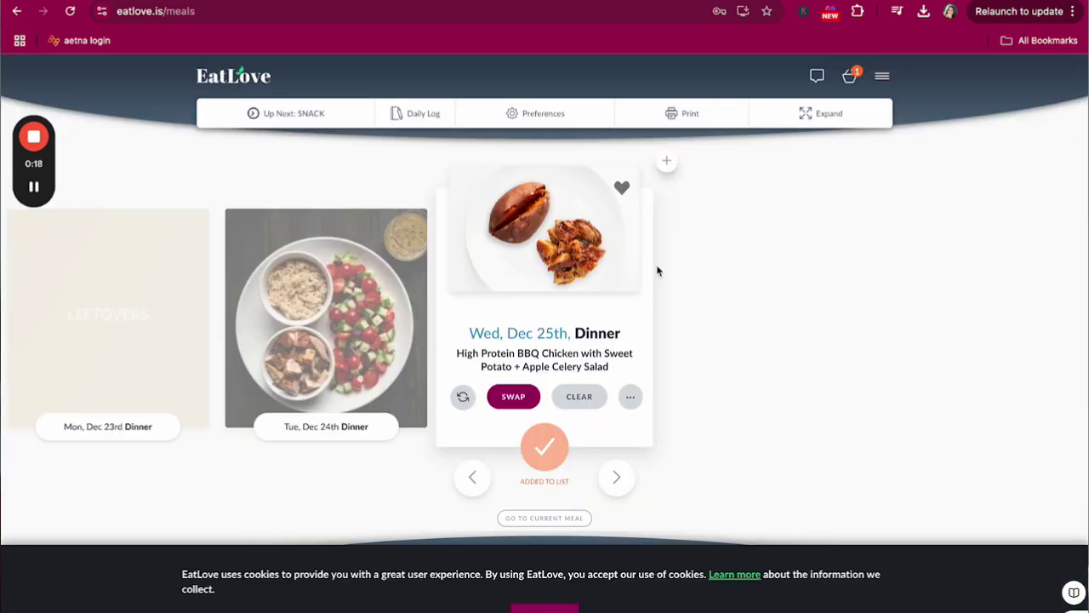
click(542, 113)
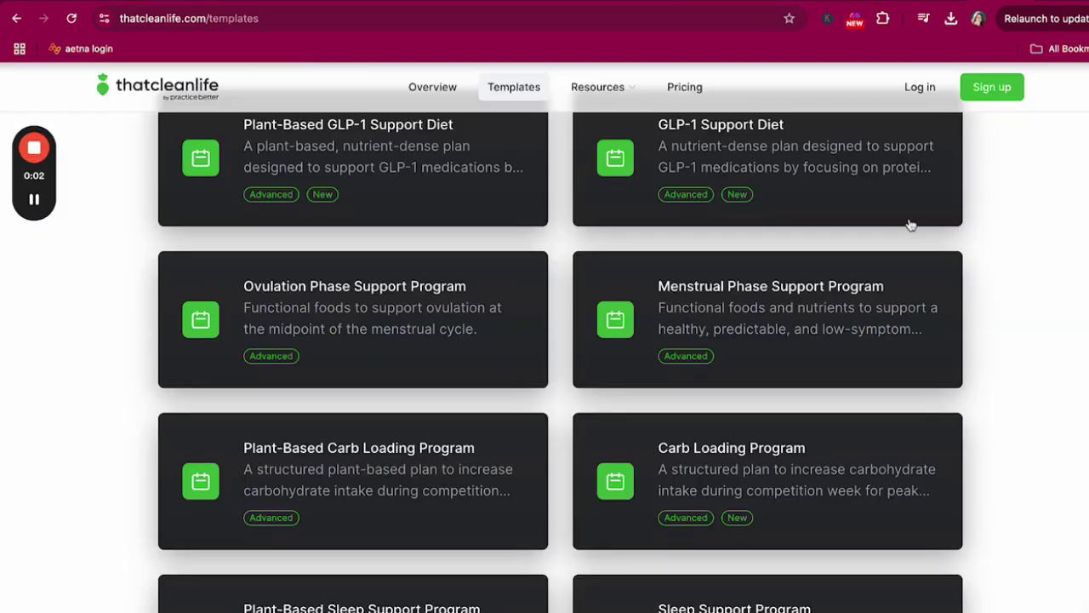
Browse That Clean Life templates and try using the Plant-Based Sleep Support Program.
scroll(911, 227, down, 3)
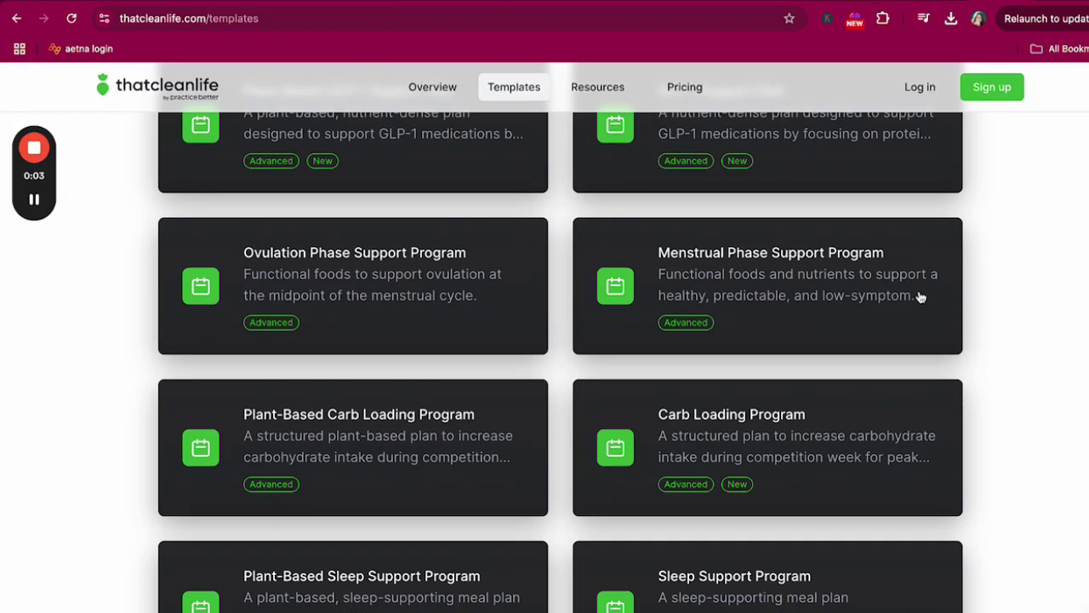
scroll(920, 297, down, 4)
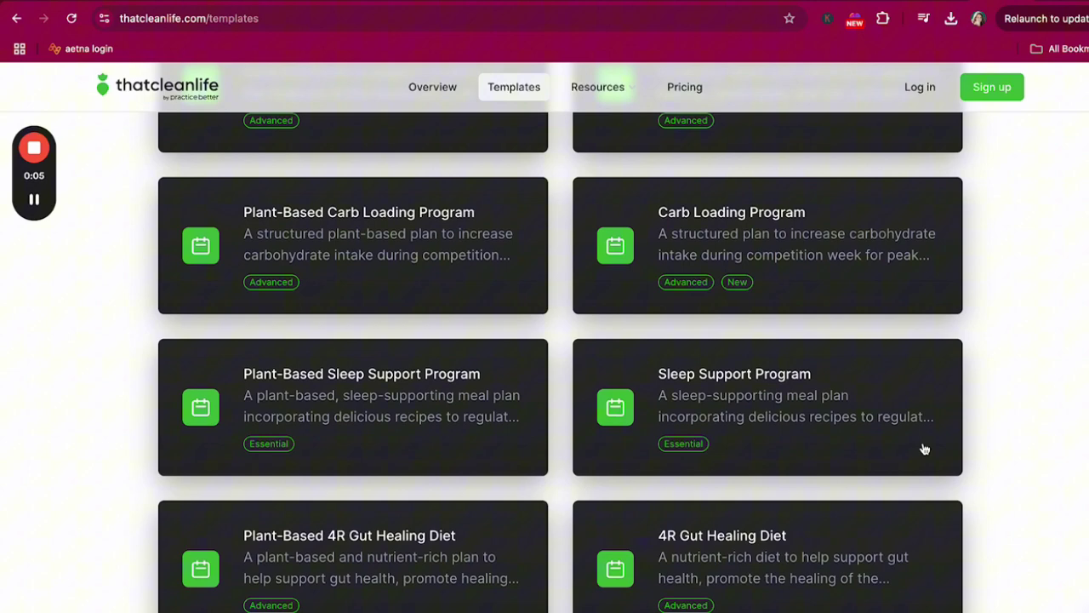
scroll(925, 448, down, 1)
click(210, 339)
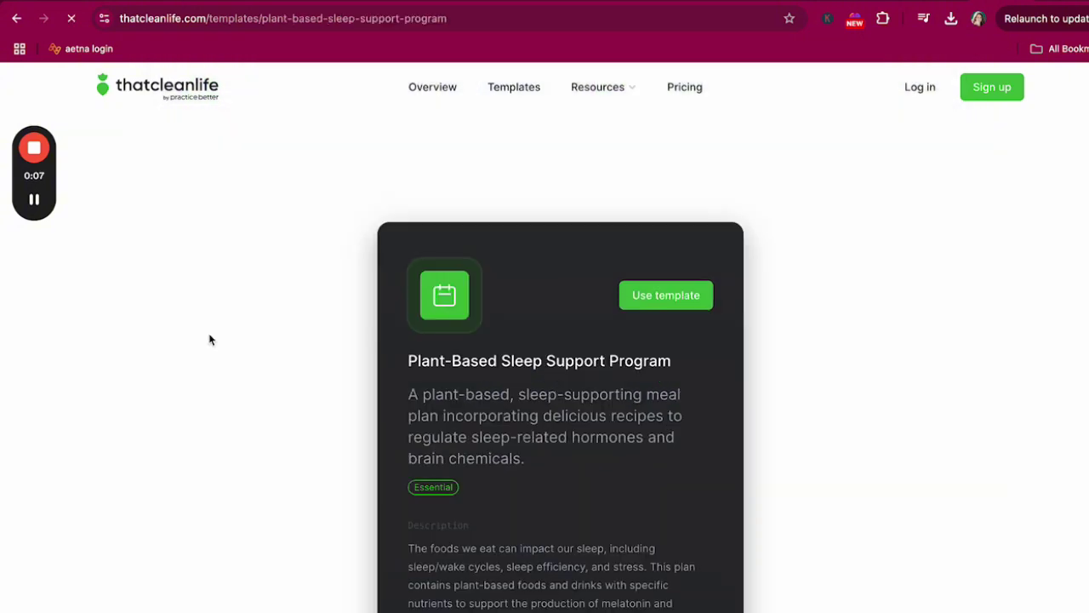
scroll(585, 434, down, 1)
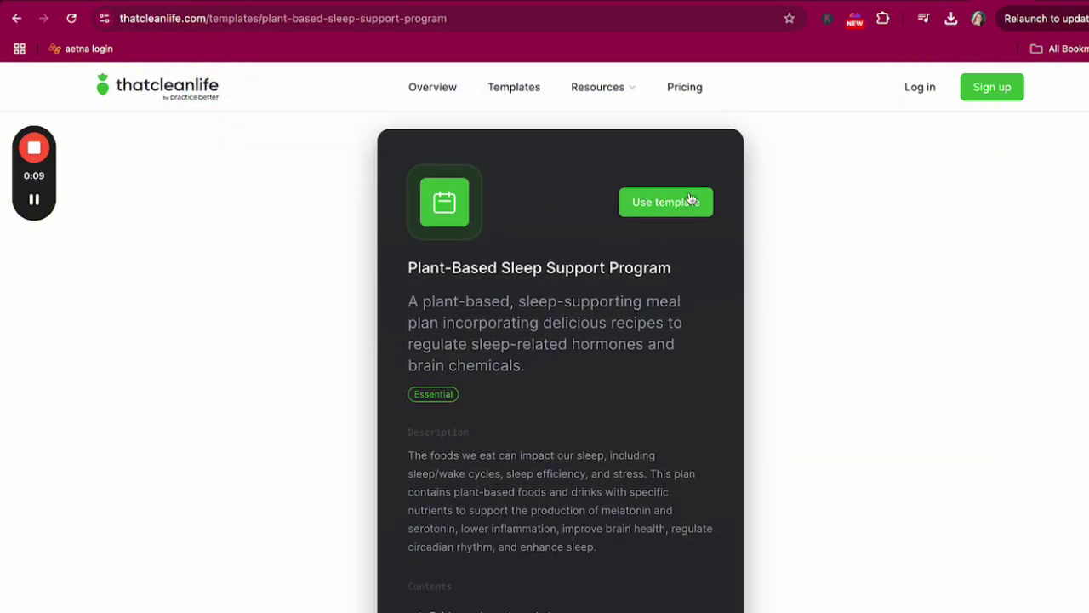
click(690, 201)
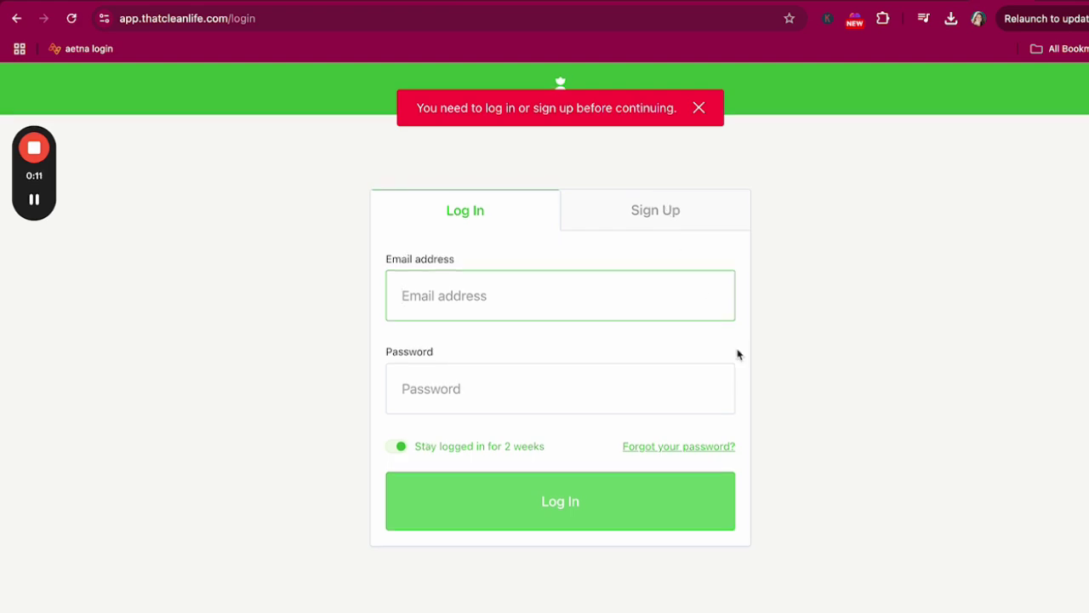
Leave the login page, return to the templates list, and keep browsing diet templates.
click(16, 18)
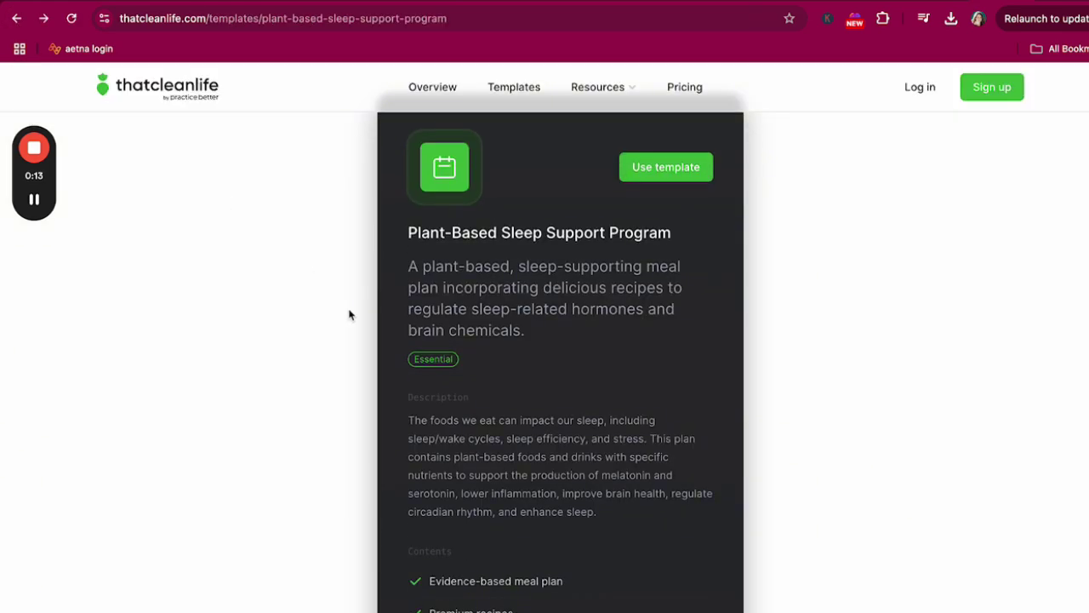
click(14, 18)
scroll(231, 383, down, 3)
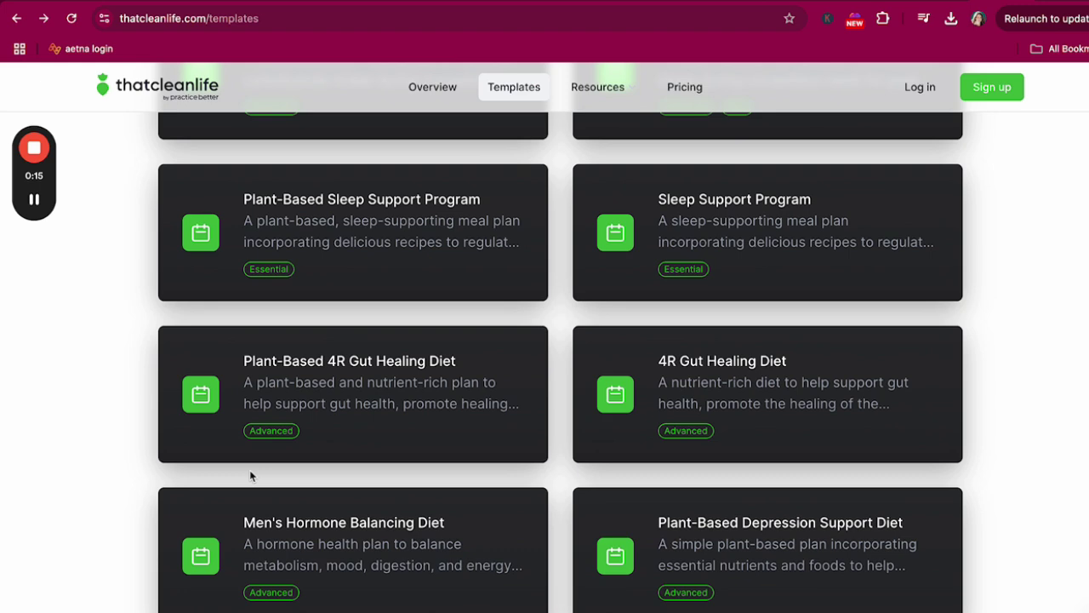
scroll(1038, 466, down, 1)
scroll(1037, 467, down, 5)
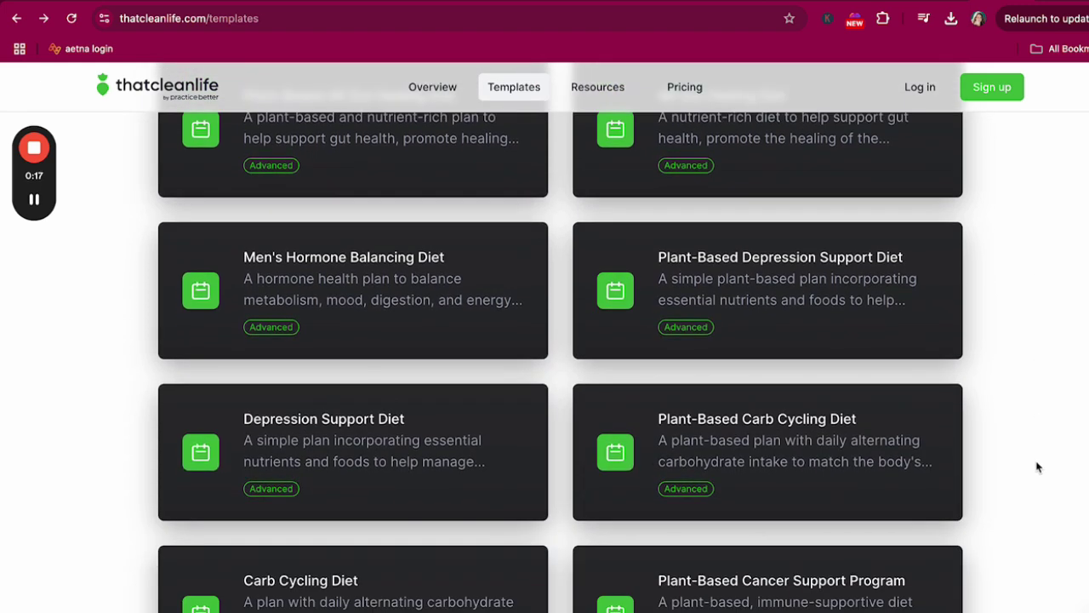
scroll(1037, 466, down, 2)
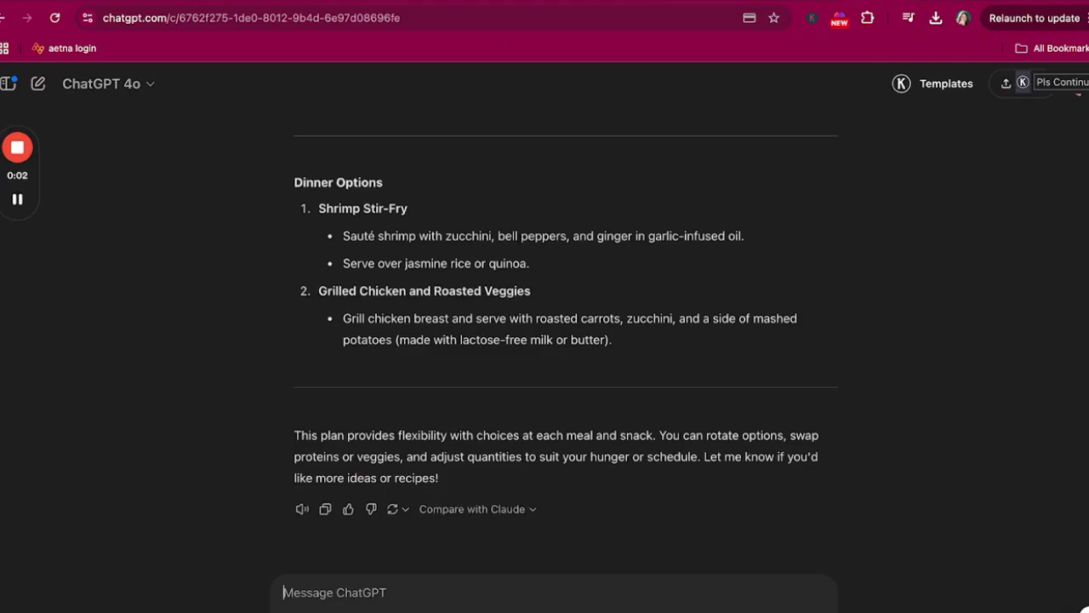
Request a simple 2-day meal plan, then start the correction 'no. not gluten or dairy or low fodma'.
text(give me a smiple )
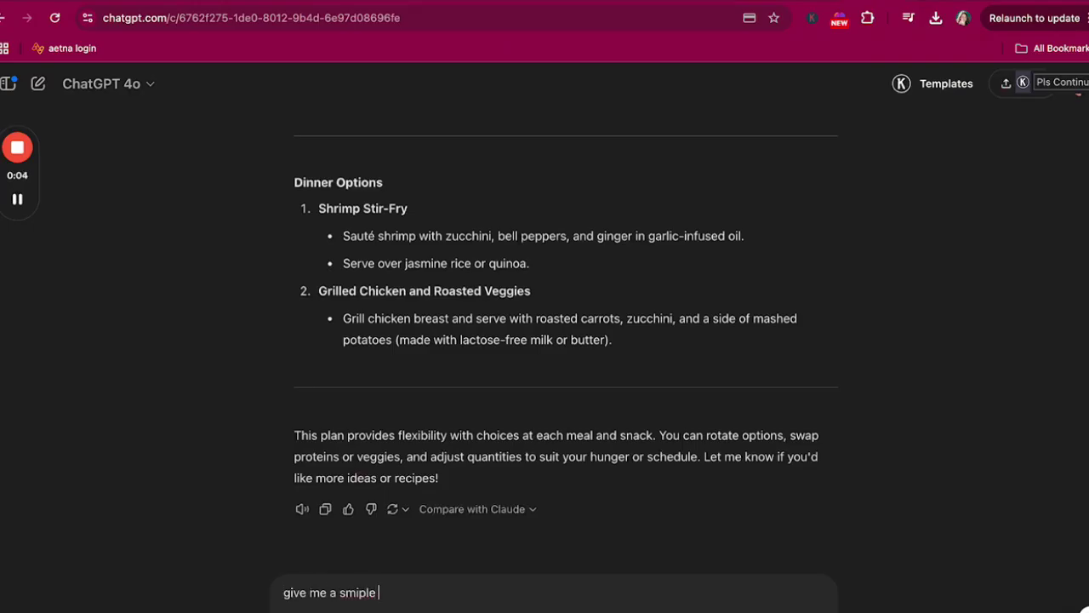
text(meal plan for 2 days)
key(BackSpace)
text(ys)
key(Return)
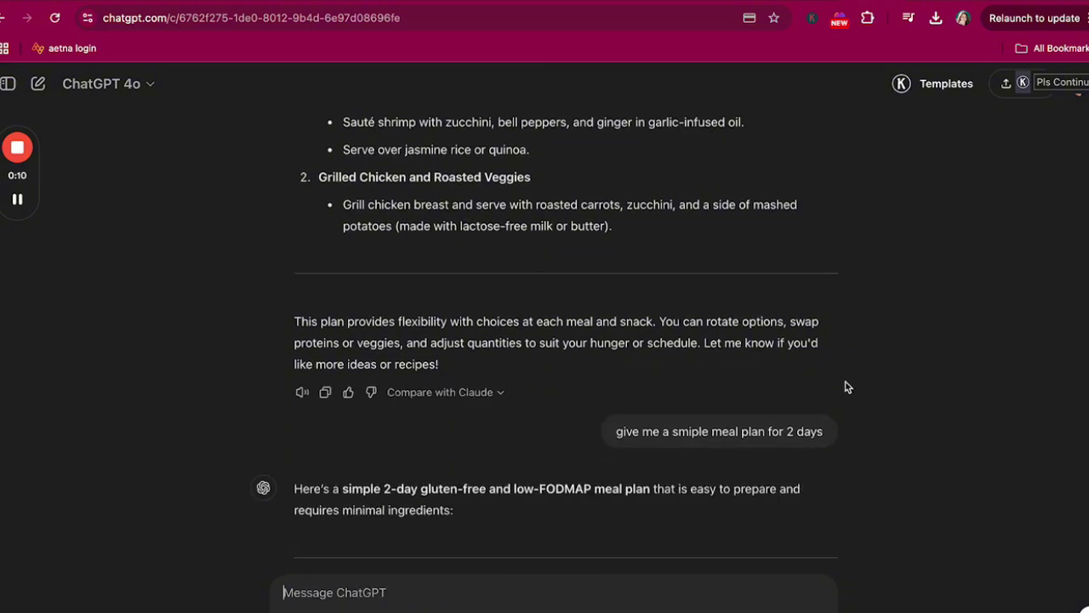
text(no)
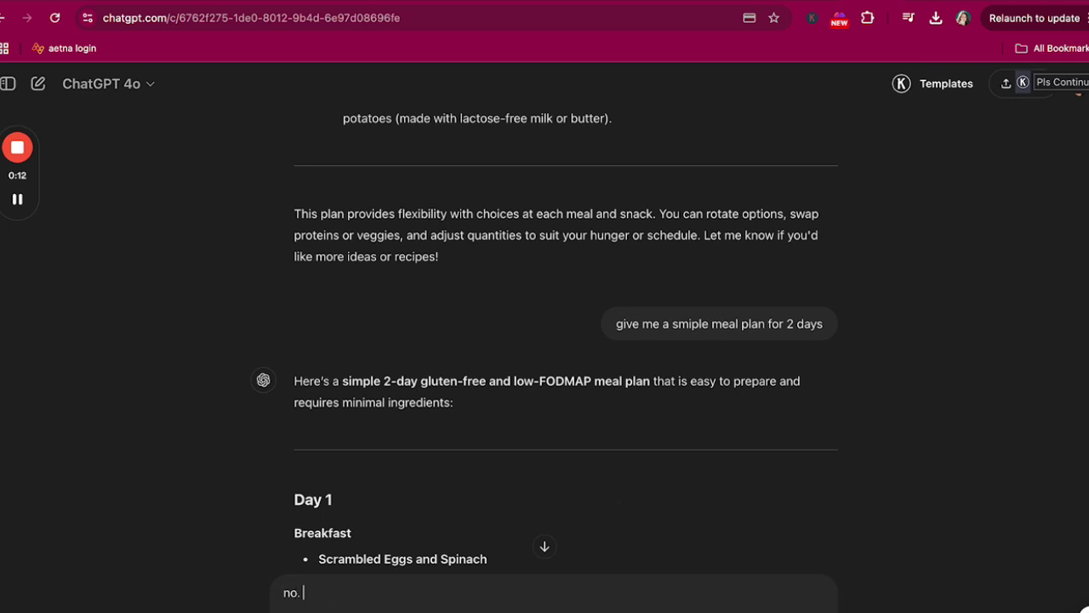
text(. not gluten or da)
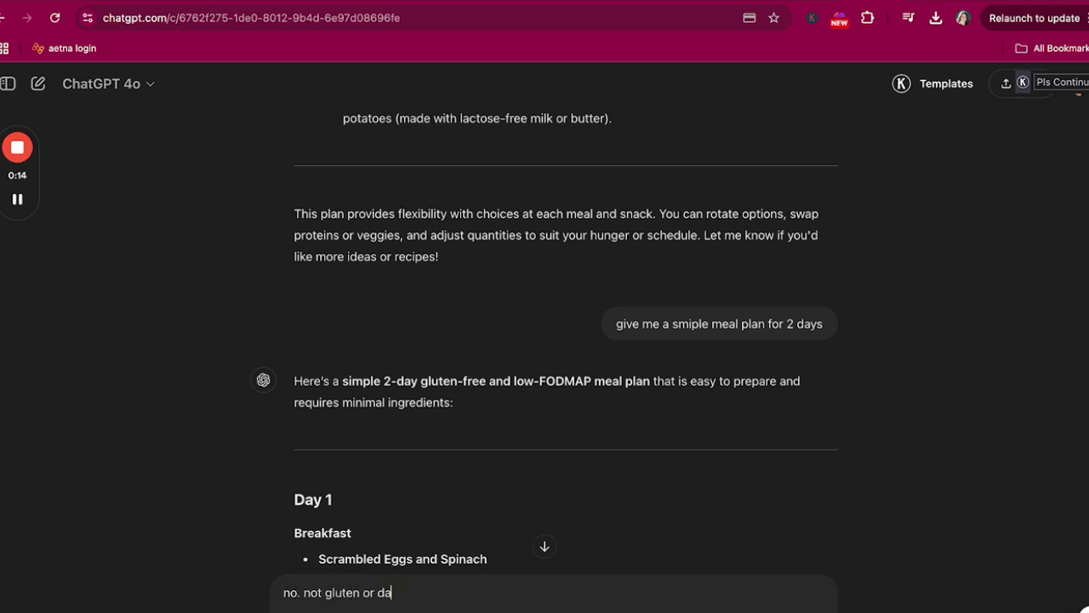
text(iry or low fodma)
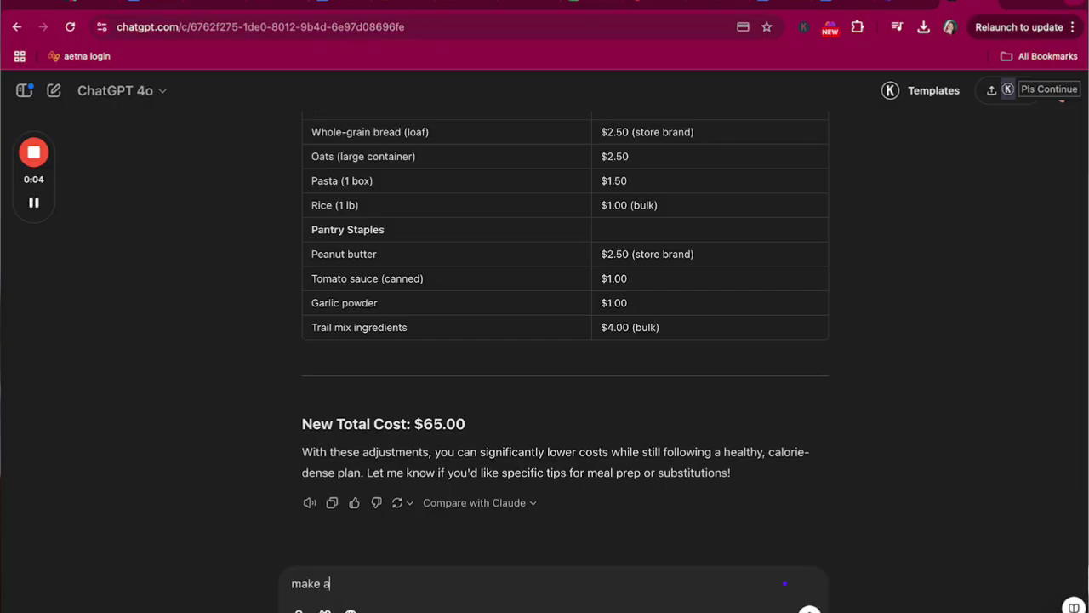
Draft a budget-friendly diabetes meal plan request for a single mom and son in a rural town.
key(BackSpace)
text(me a budget friendly diabetes m)
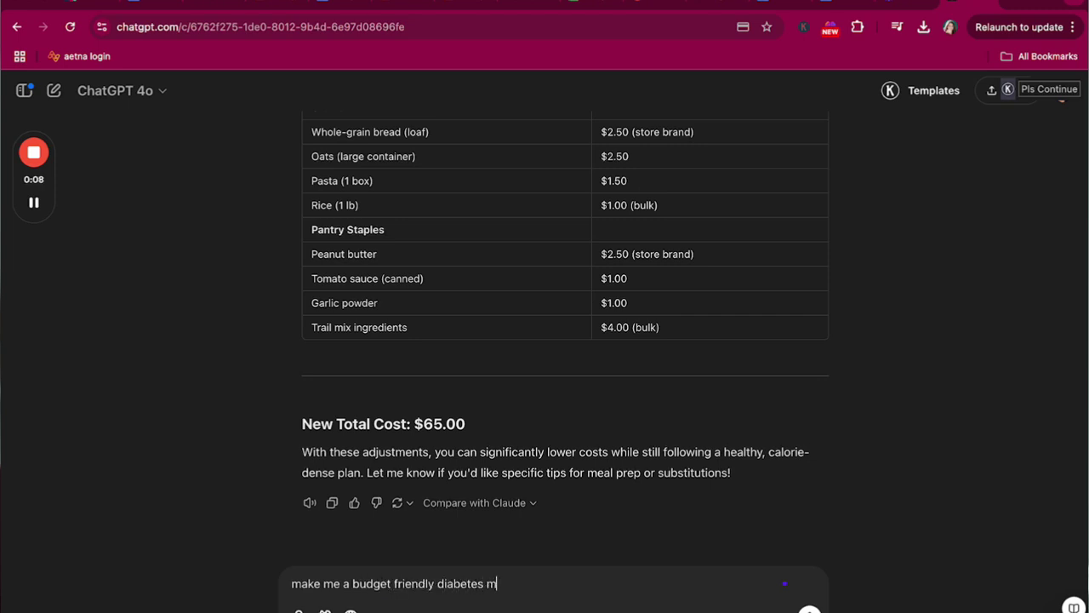
text(eal plan. knw)
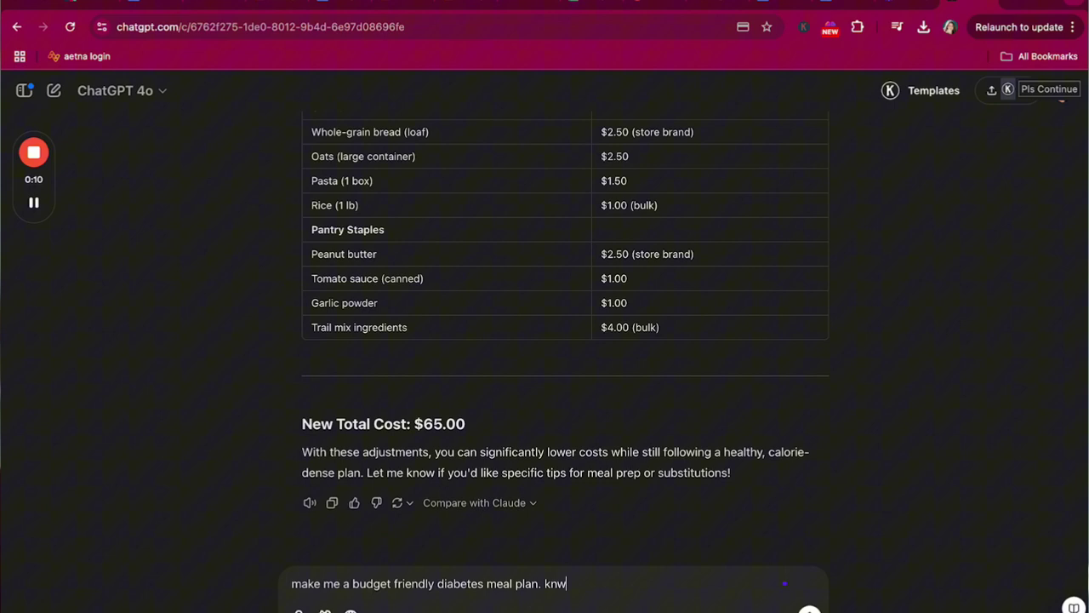
key(BackSpace)
key(BackSpace)
text(eep in mind th)
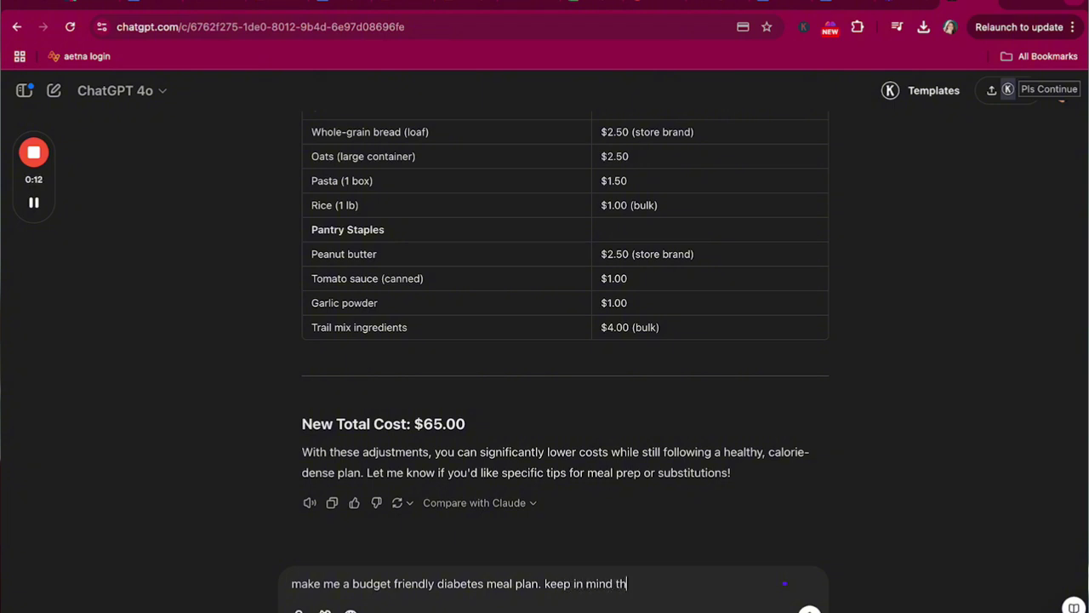
text(is person is a mother and has to)
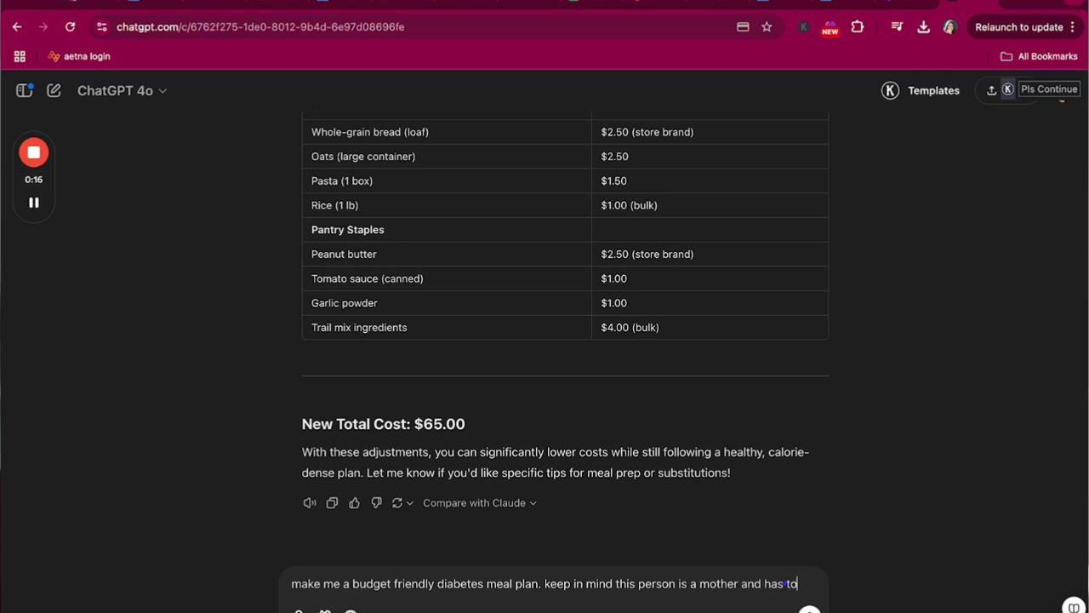
text( meal plan for her s)
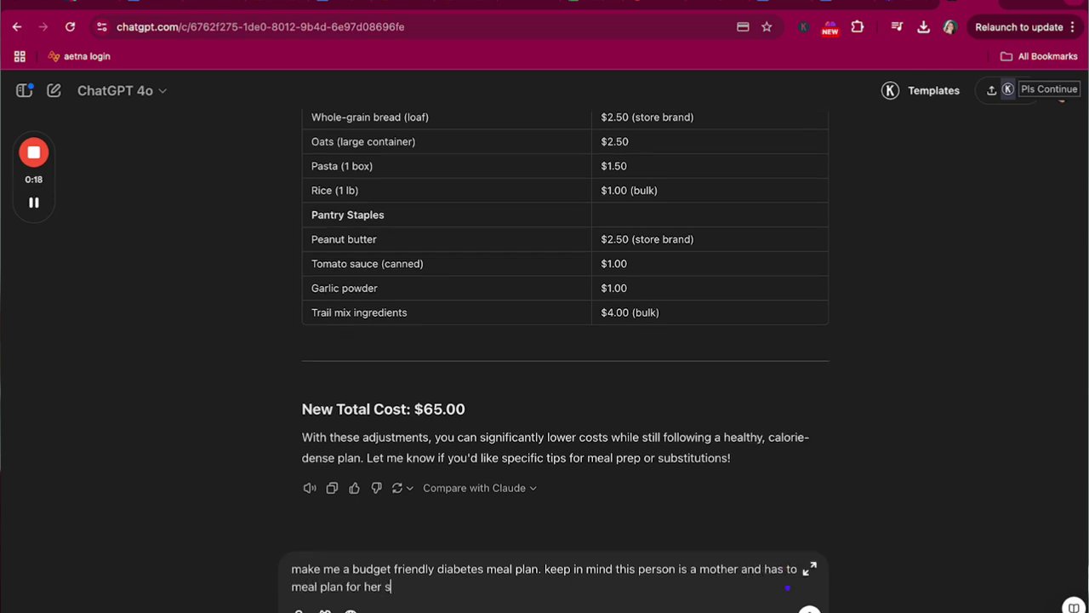
text(on as well who is sch)
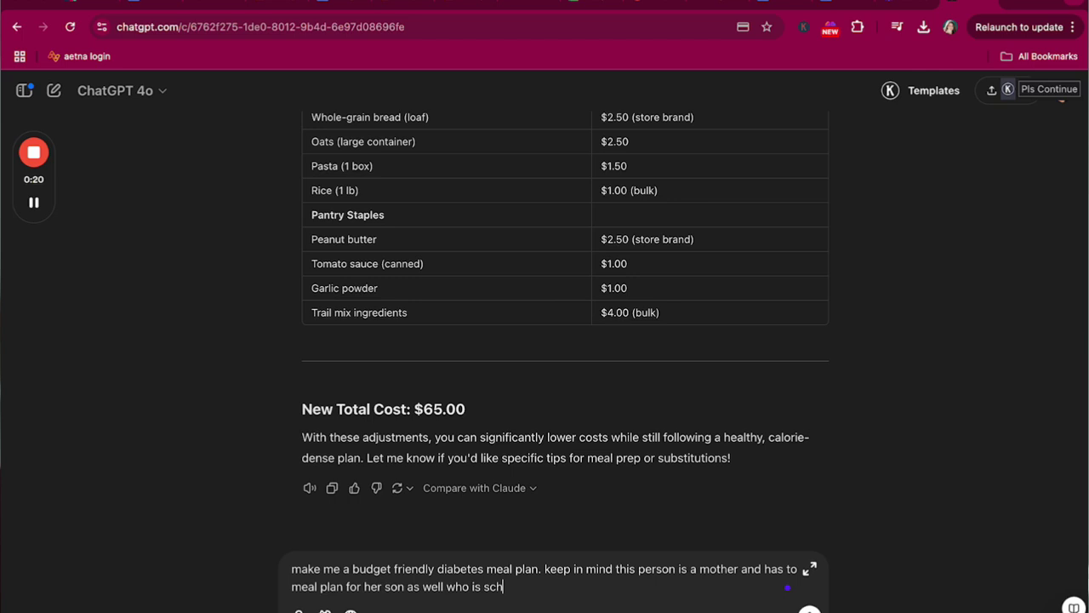
text(ool age. tell me )
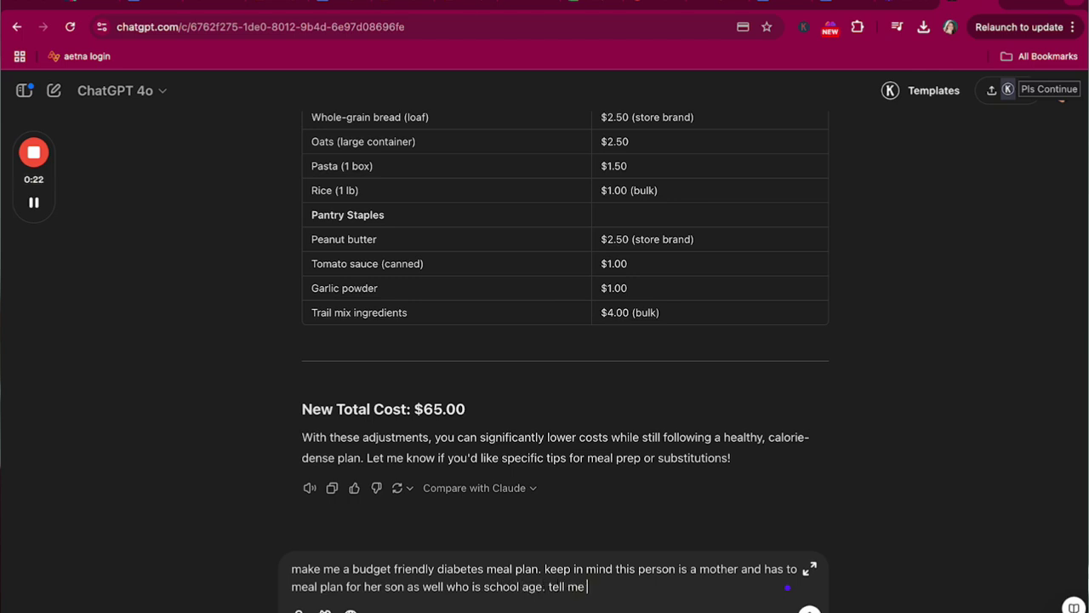
text(what she should e)
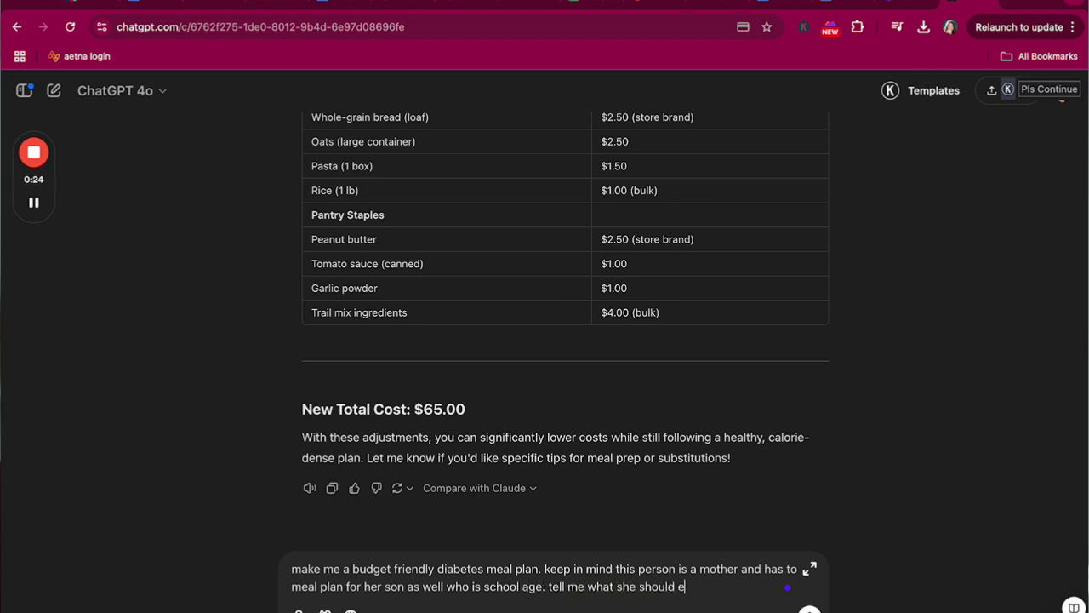
text(at and )
text(generate a grocery list)
text( for th)
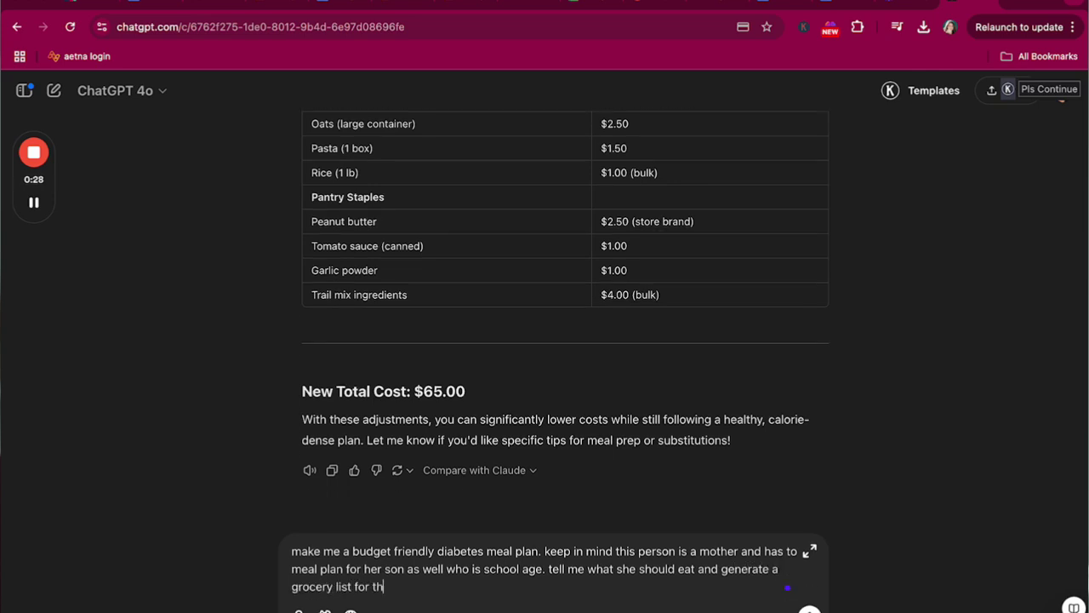
text(e family for the week. s)
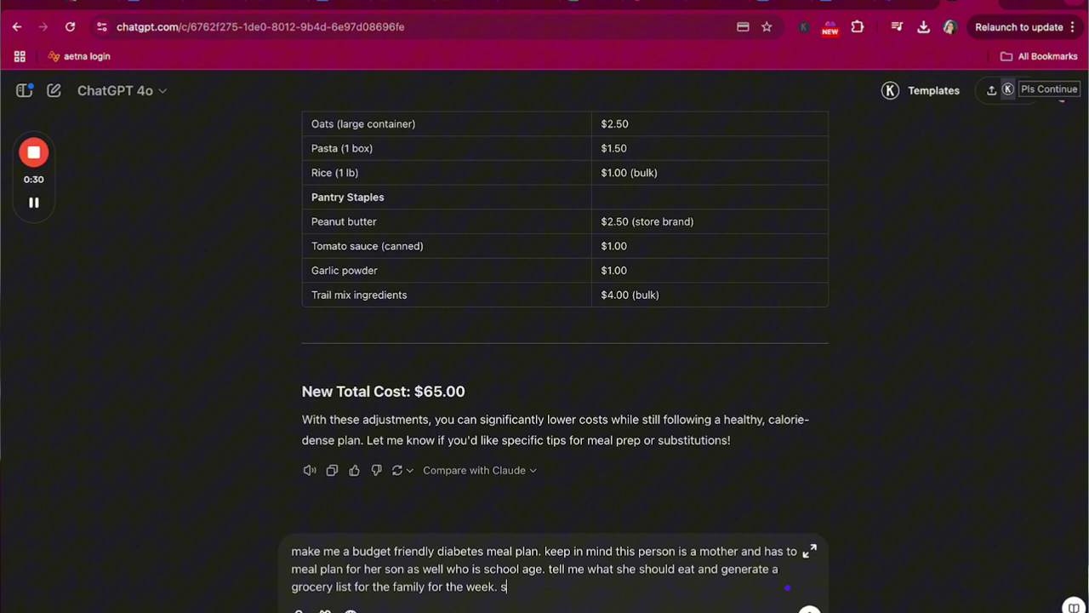
text(he liv)
key(BackSpace)
key(BackSpace)
text(is a single mom and )
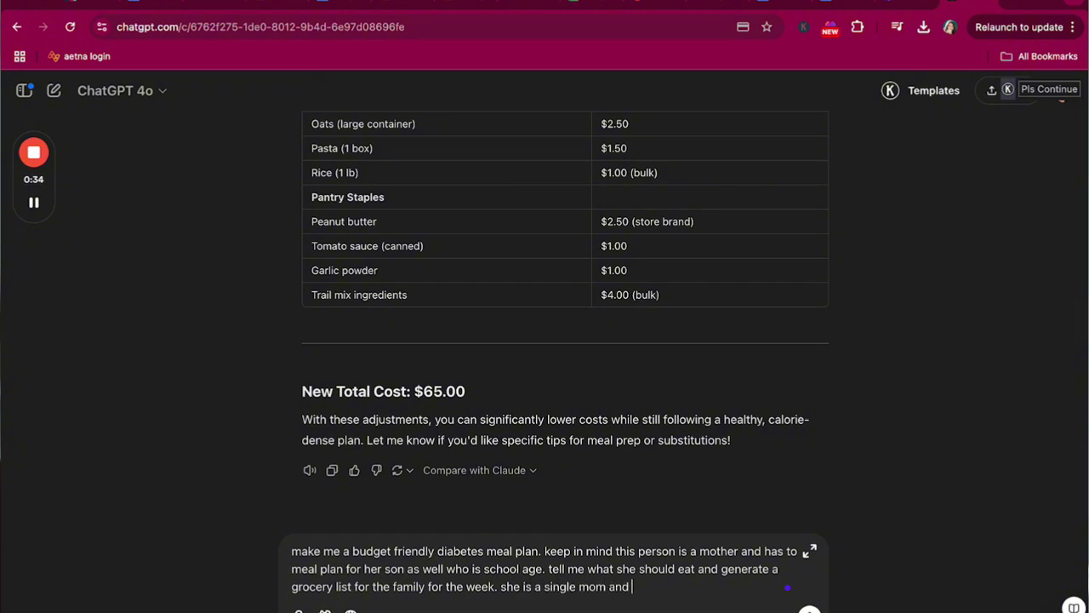
text(lives in a rural twn)
key(BackSpace)
Complete the word 'town' and send the budget diabetes meal plan request.
text(own.)
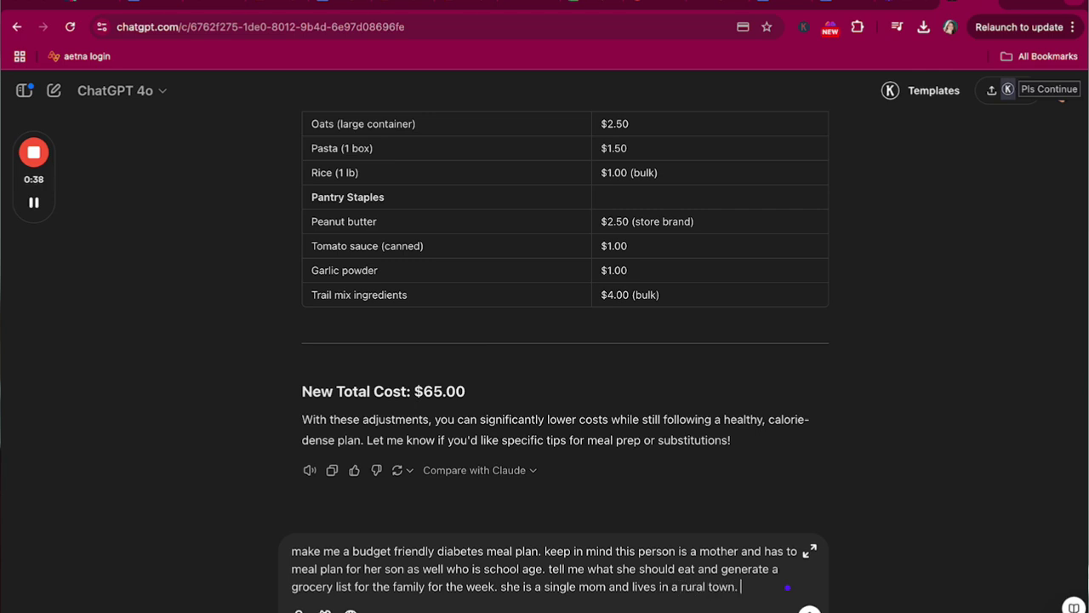
key(Return)
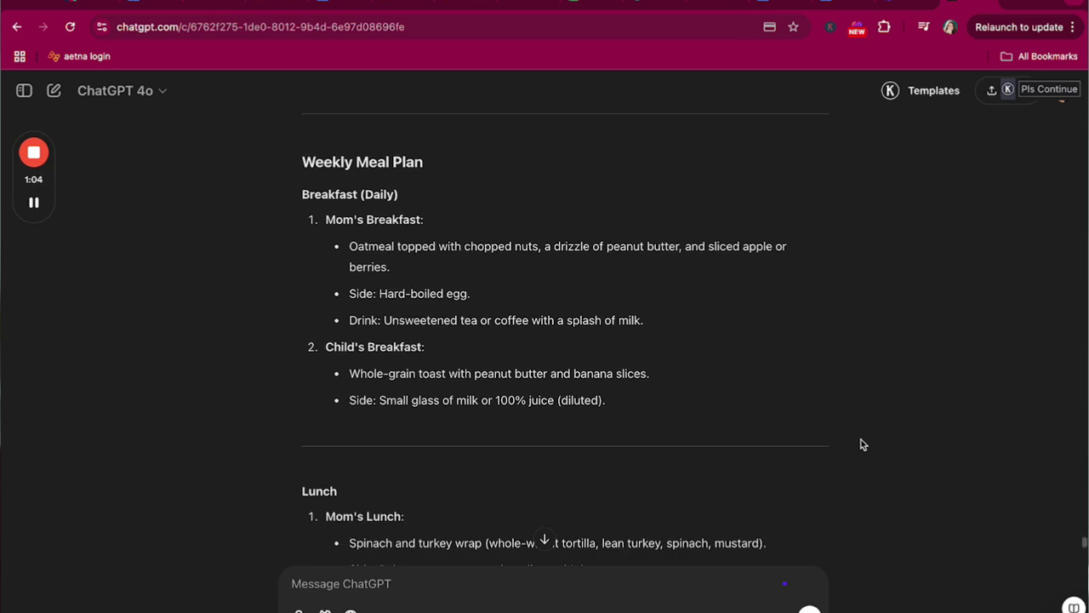
Begin a follow-up reply reading 'great just show'.
text(g)
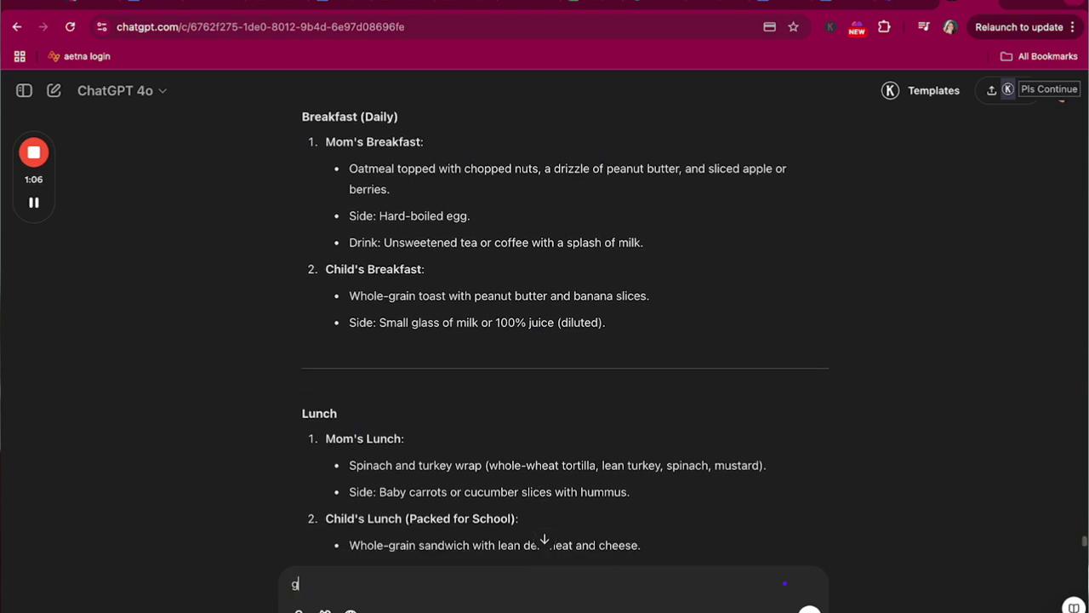
text(reat just show m)
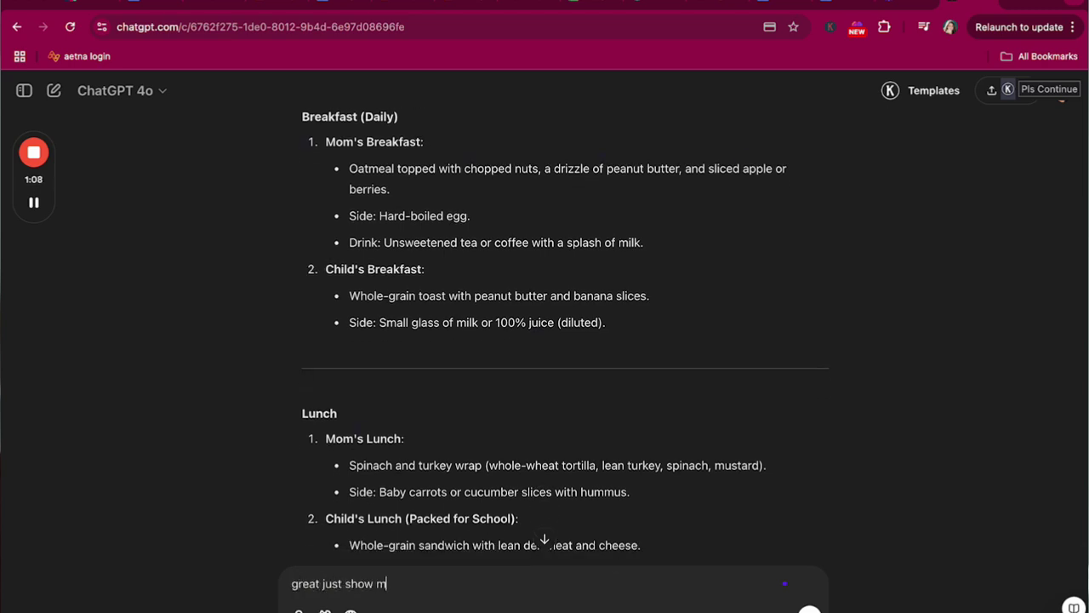